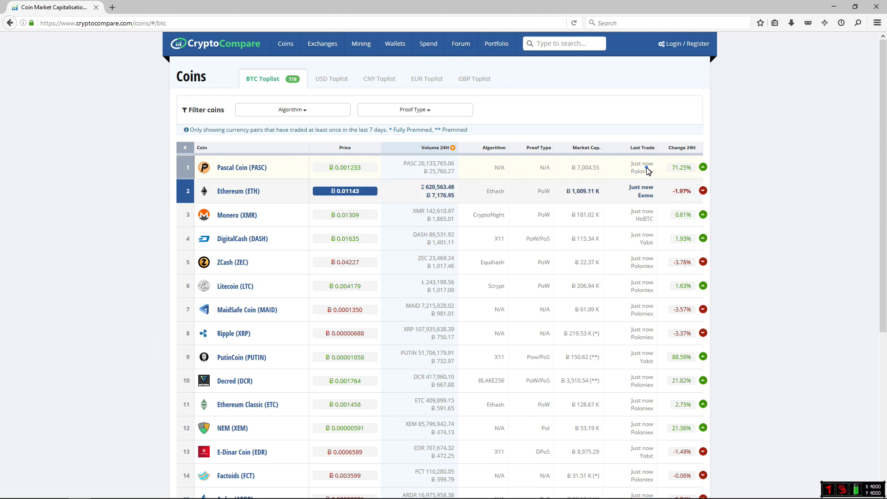
View the Pascal Coin (PASC) overview in CryptoCompare with its 1 Week price chart
{"action": "left_click", "coordinate": [257, 172]}
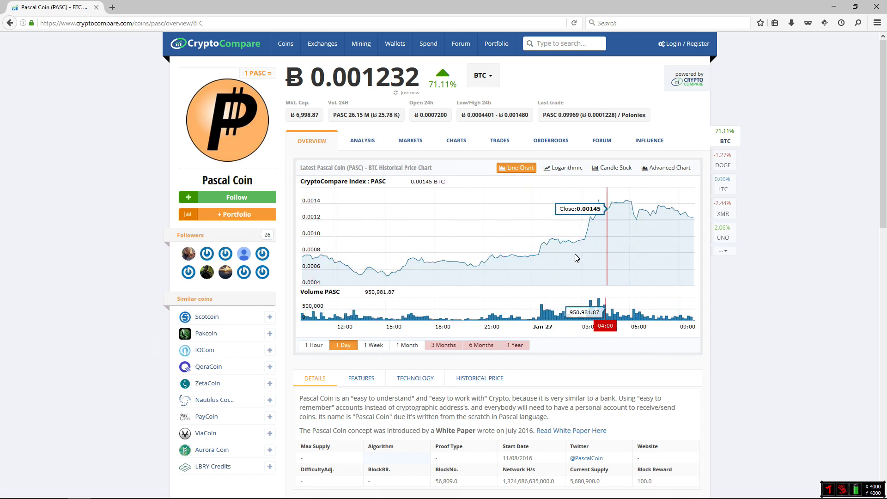
{"action": "left_click", "coordinate": [380, 345]}
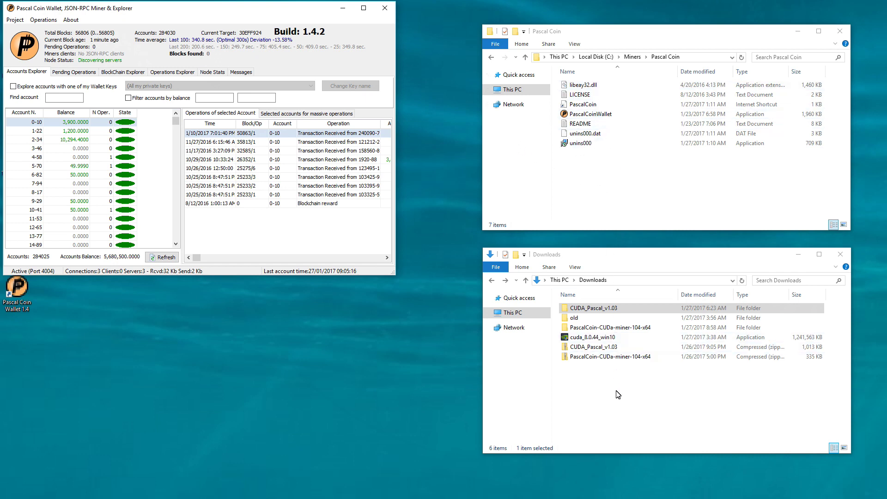
Inspect the PascalCoin-CUDa-miner-104-x64 and CUDA_Pascal_v1.03 downloads in the Downloads folder
{"action": "left_click", "coordinate": [608, 357]}
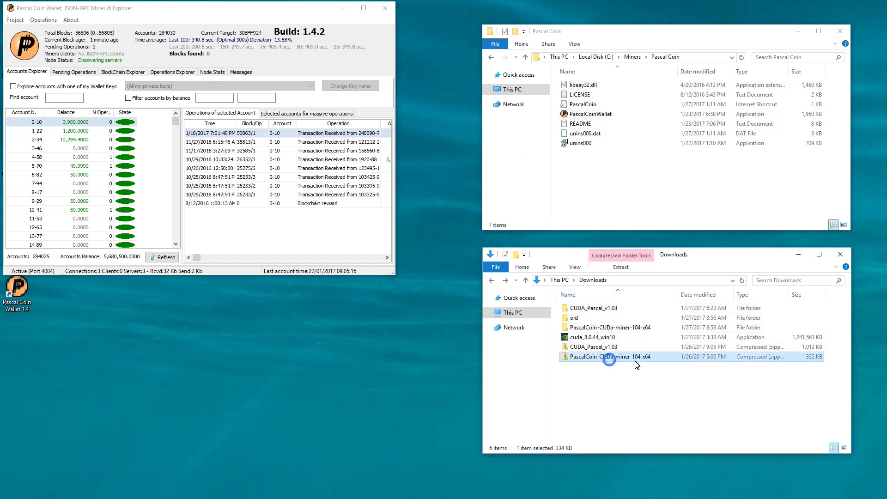
{"action": "left_click", "coordinate": [606, 347]}
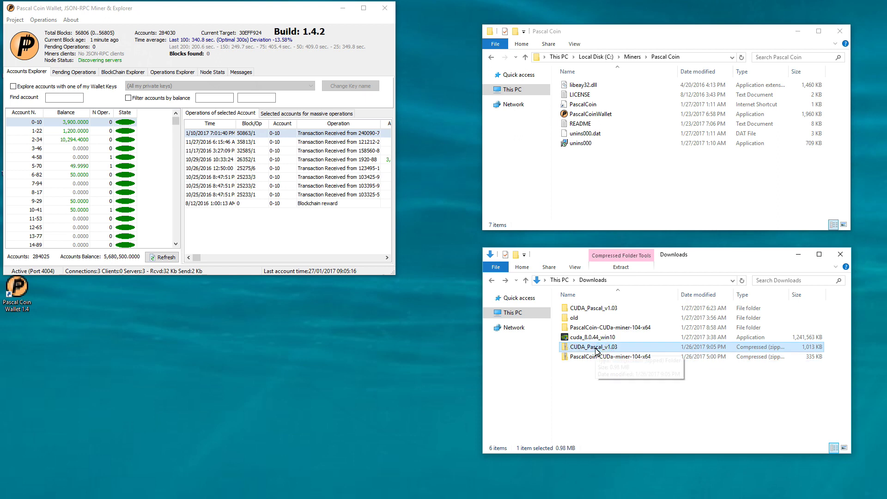
{"action": "double_click", "coordinate": [611, 327]}
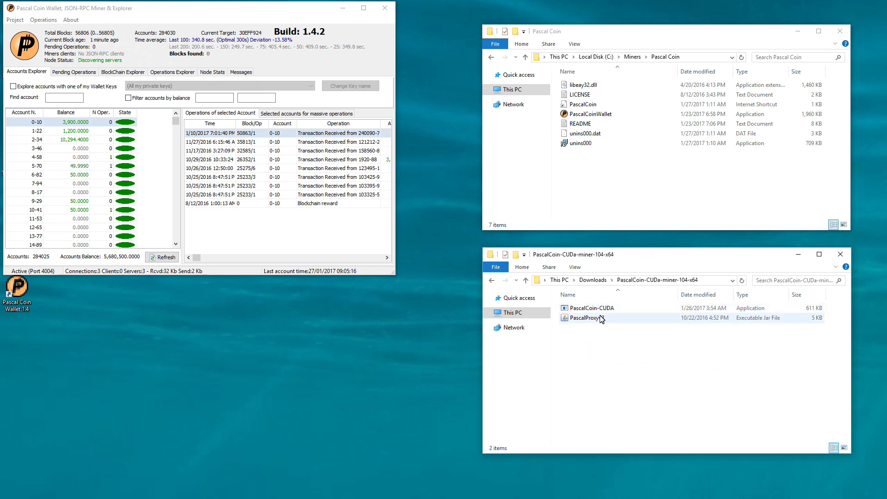
{"action": "key", "text": "alt+Left"}
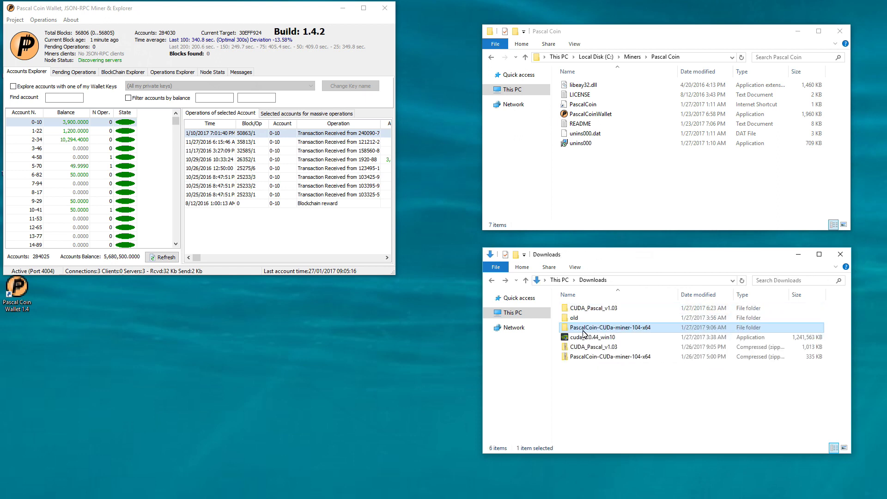
{"action": "double_click", "coordinate": [585, 308]}
{"action": "double_click", "coordinate": [586, 309]}
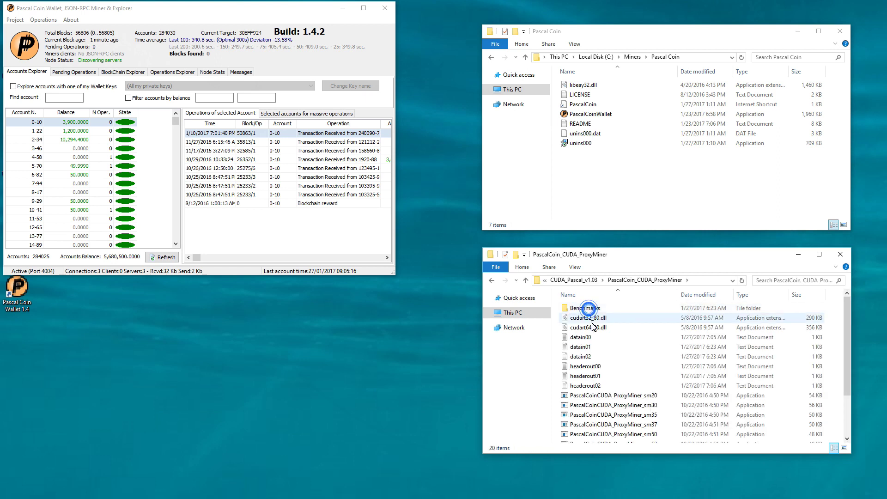
{"action": "left_click", "coordinate": [596, 318]}
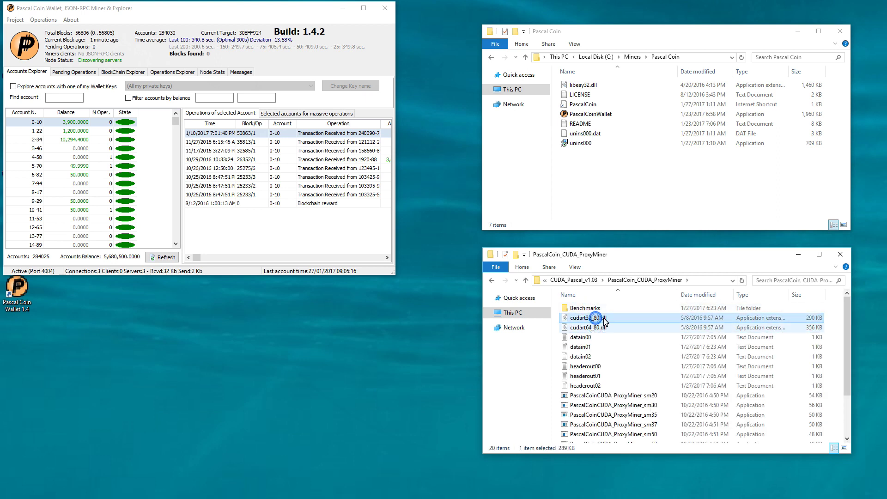
{"action": "key", "text": "alt+Left"}
{"action": "key", "text": "alt+Left"}
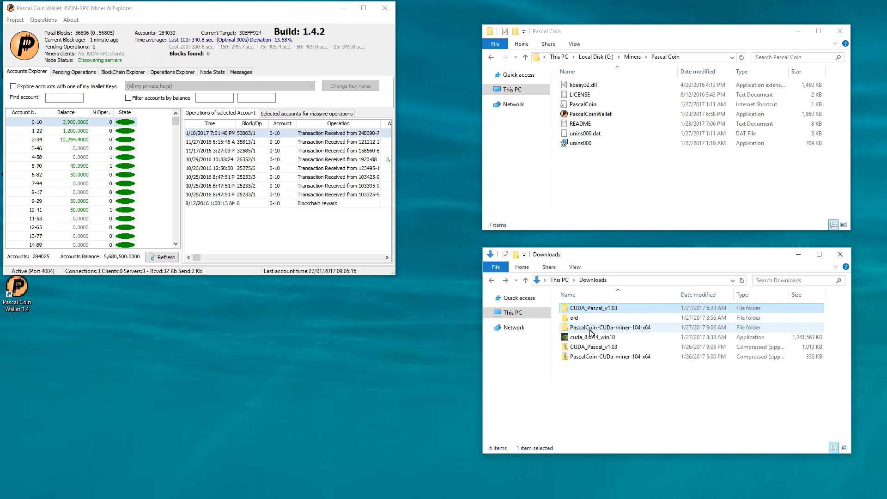
{"action": "left_click", "coordinate": [585, 337]}
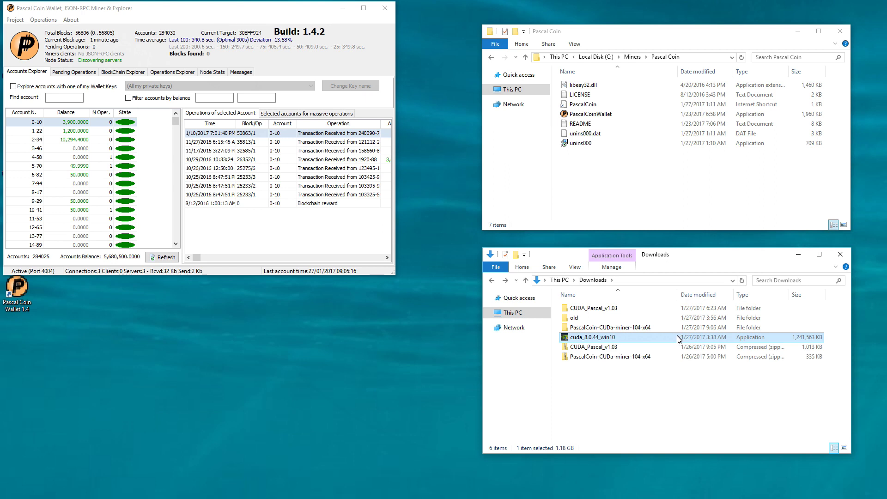
Move PascalCoin-CUDA and PascalProxyv2 into the Pascal Coin folder and launch PascalProxyv2
{"action": "double_click", "coordinate": [621, 328]}
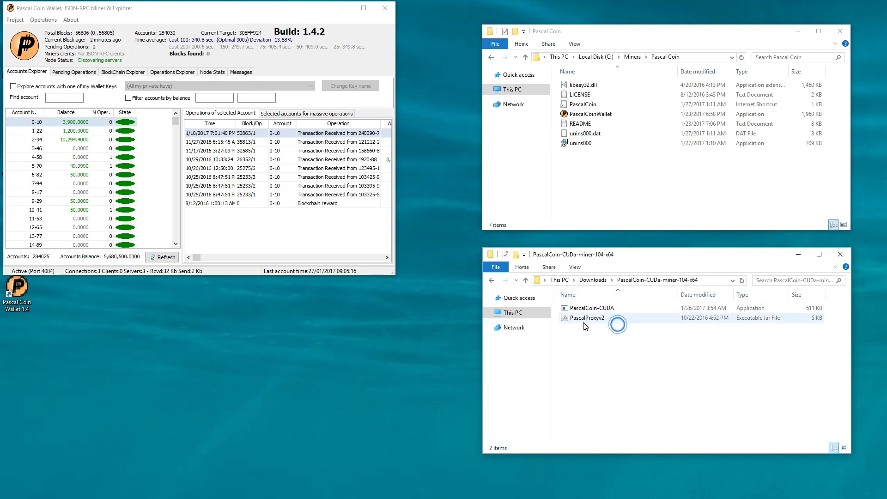
{"action": "left_click_drag", "start_coordinate": [590, 342], "coordinate": [616, 210]}
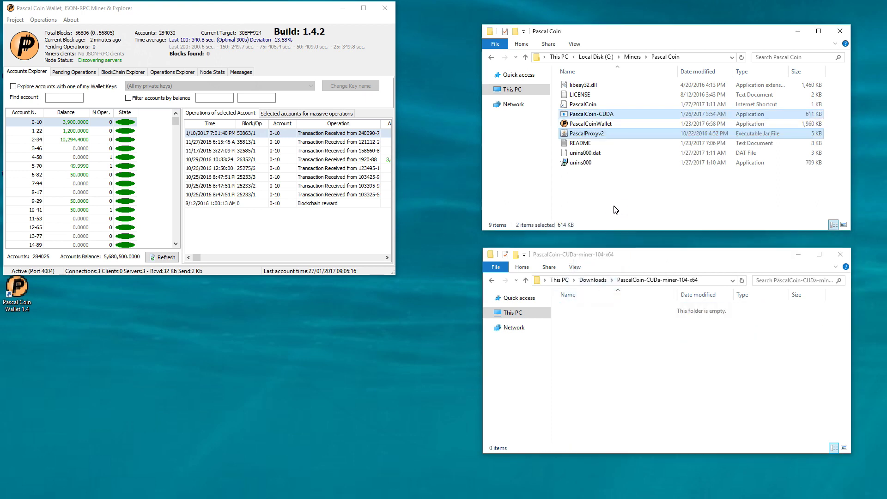
{"action": "left_click", "coordinate": [603, 180]}
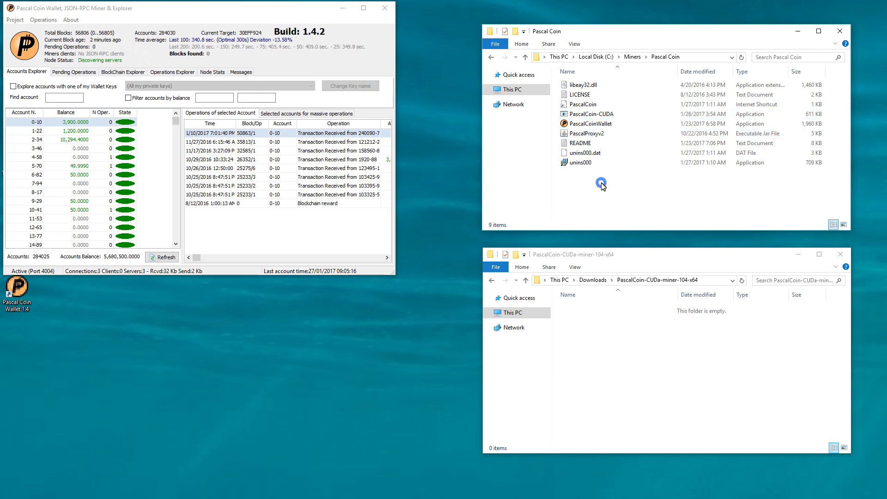
{"action": "double_click", "coordinate": [610, 134]}
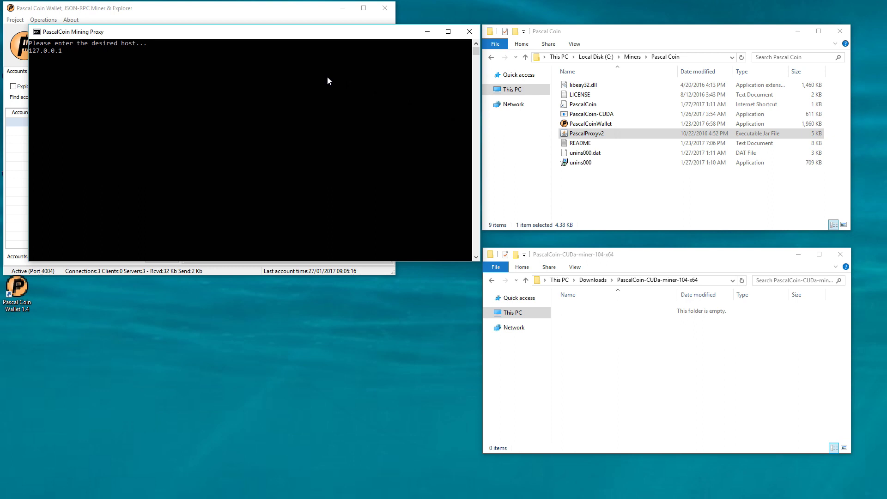
Enter proxy host 127.0.0.1, port 4009 and 3 GPUs, then move the console aside
{"action": "key", "text": "Return"}
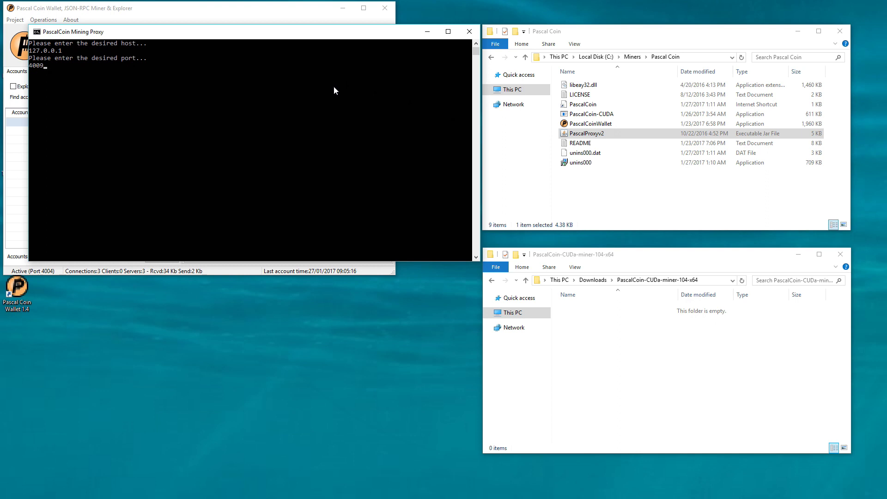
{"action": "key", "text": "Return"}
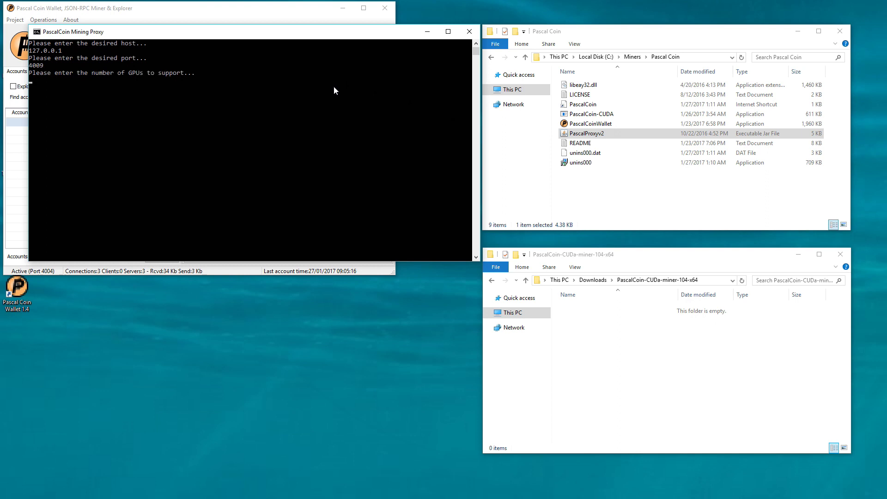
{"action": "key", "text": "Return"}
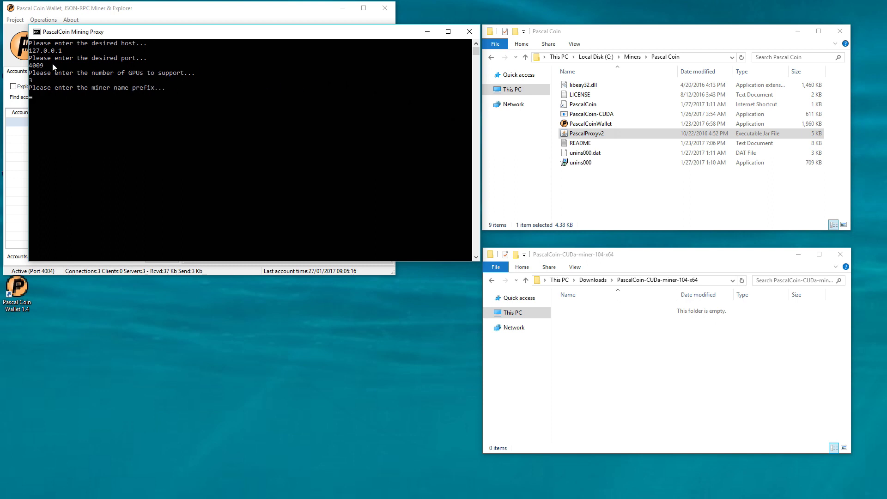
{"action": "left_click_drag", "start_coordinate": [98, 31], "coordinate": [493, 11]}
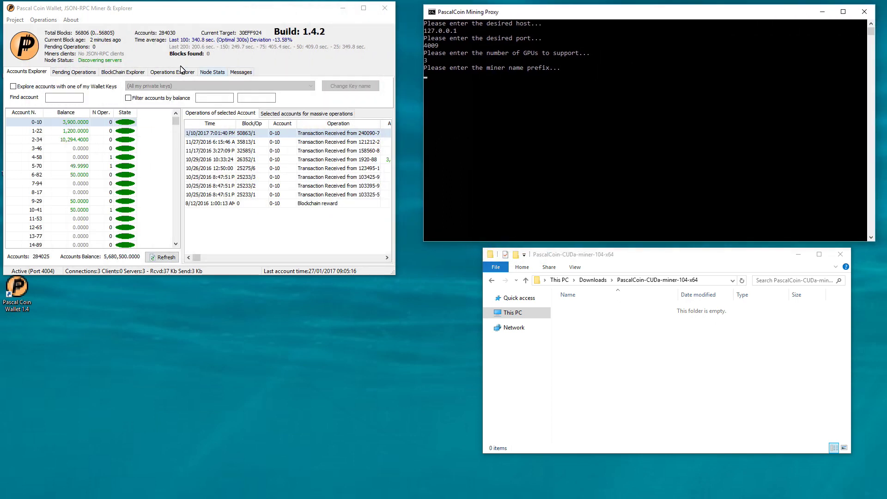
Replace the wallet's Miner Name with nvidia98 in Project Options
{"action": "left_click", "coordinate": [18, 20]}
{"action": "left_click", "coordinate": [42, 47]}
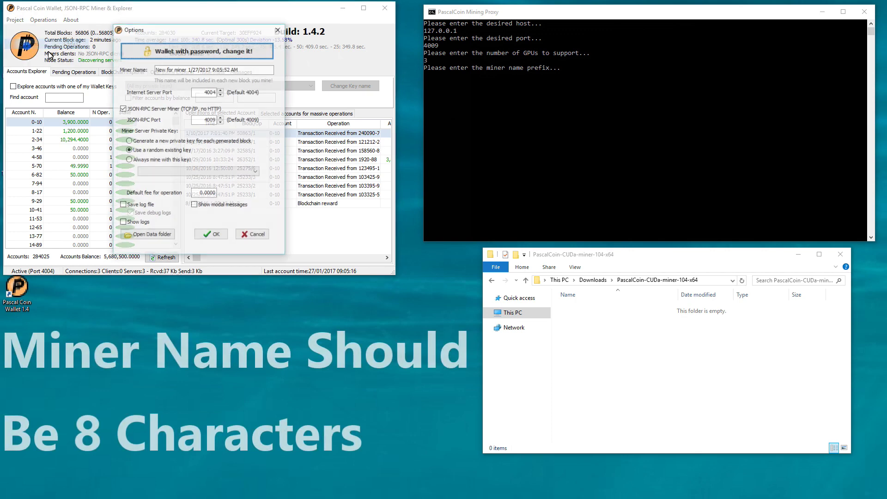
{"action": "left_click_drag", "start_coordinate": [155, 69], "coordinate": [276, 70]}
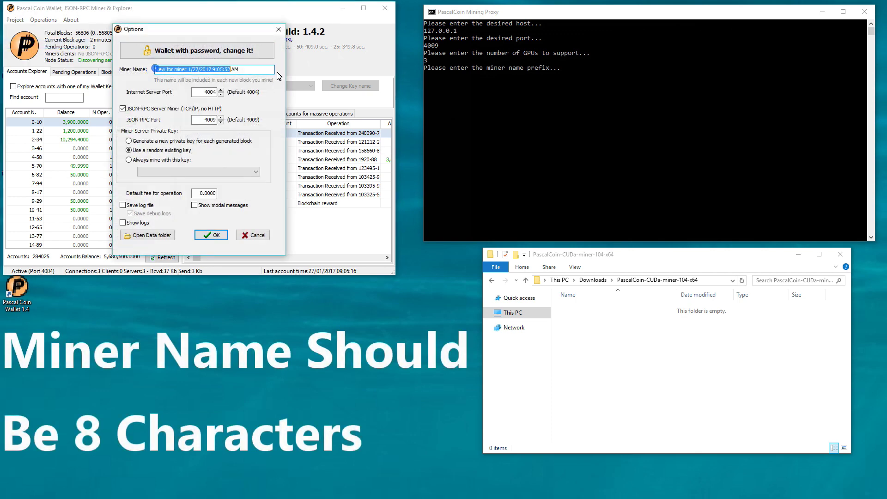
{"action": "type", "text": "nvidia98"}
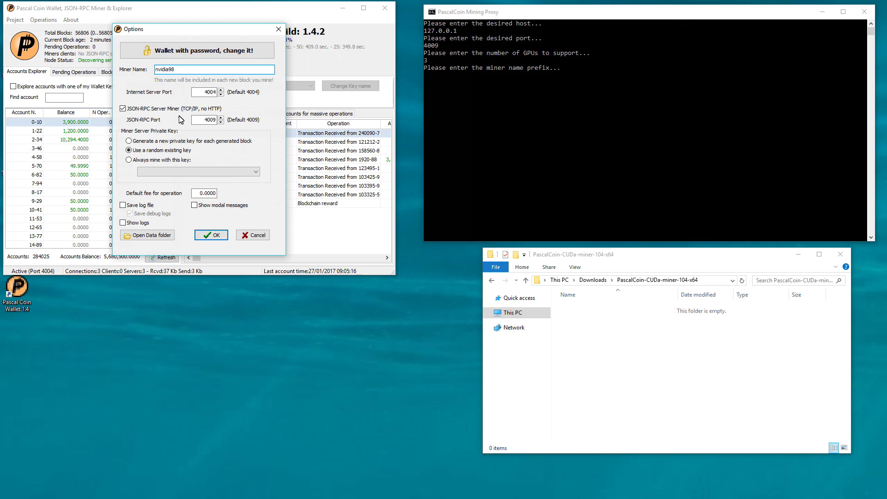
{"action": "left_click", "coordinate": [211, 235]}
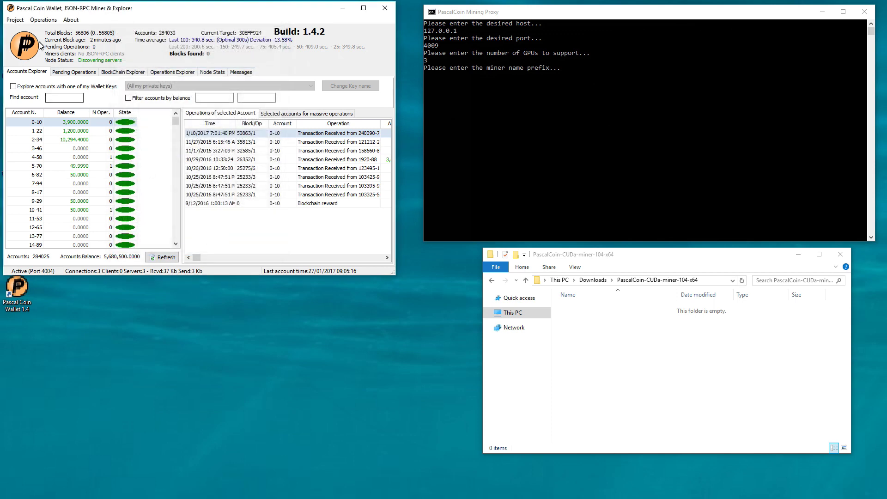
{"action": "left_click", "coordinate": [14, 20]}
Start generating a new private key and unlock the encrypted wallet with its password
{"action": "left_click", "coordinate": [33, 31]}
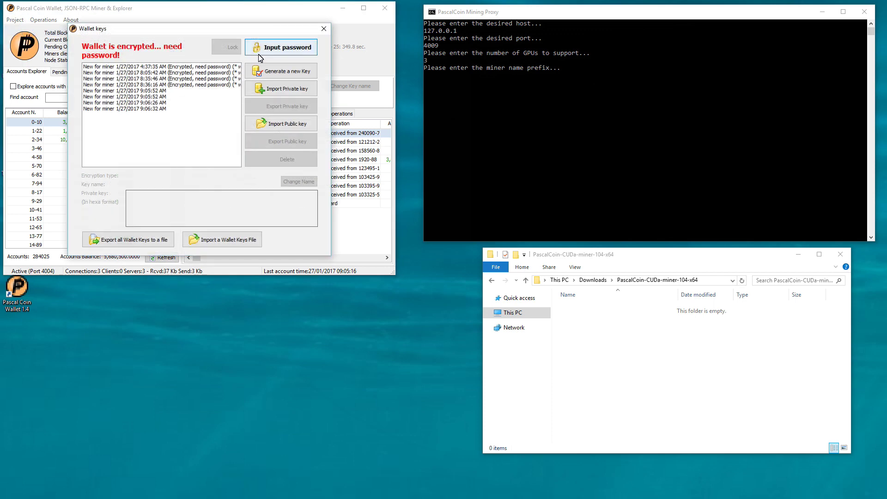
{"action": "left_click", "coordinate": [271, 74]}
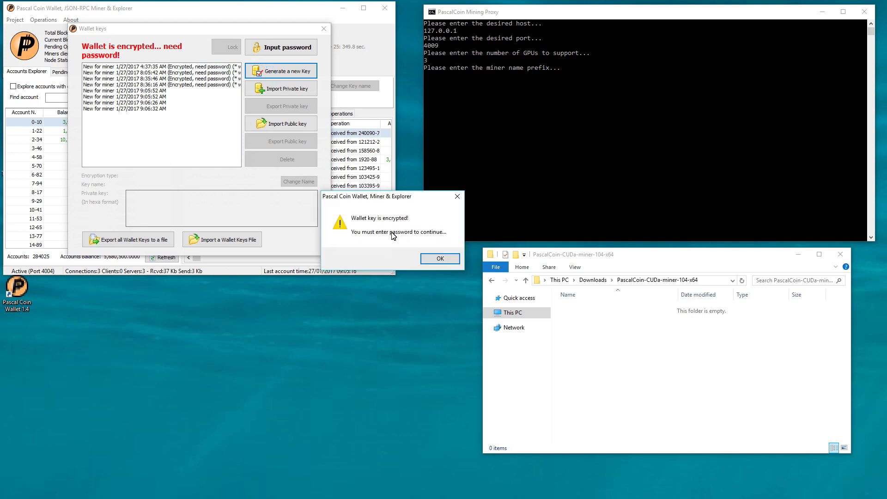
{"action": "left_click", "coordinate": [444, 258]}
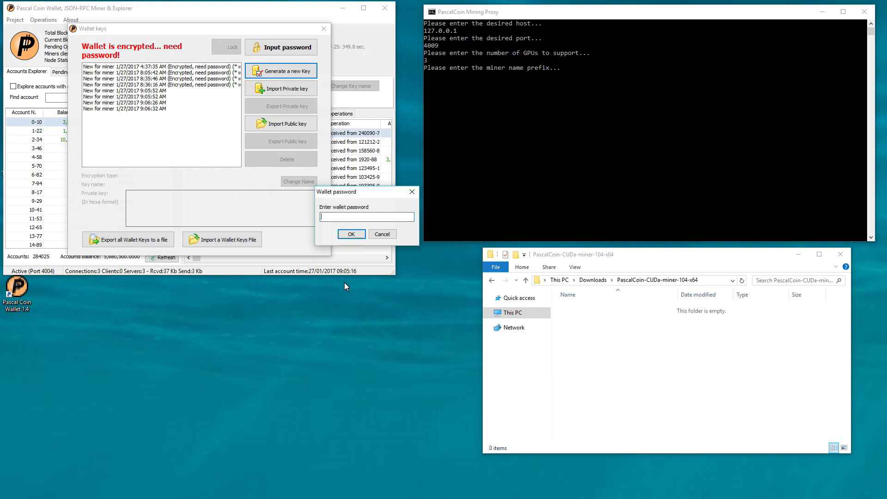
{"action": "type", "text": "****"}
{"action": "key", "text": "Return"}
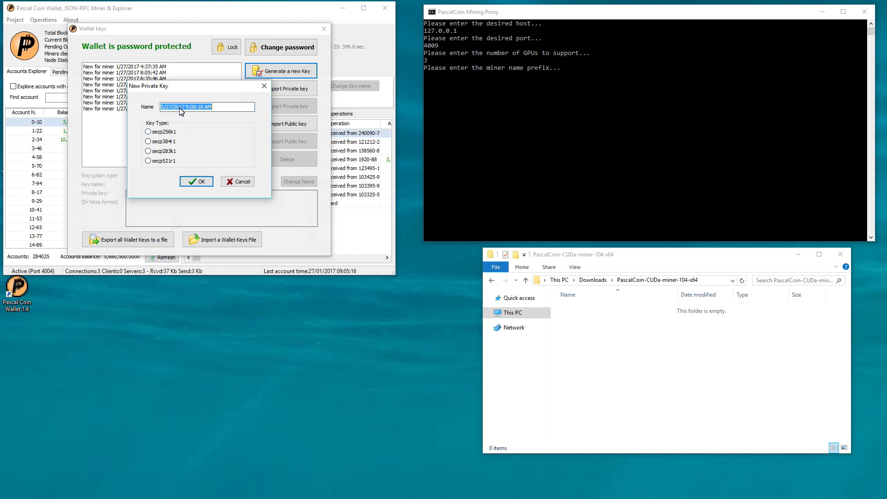
Create a secp256k1 private key named nvidia98 and close the Wallet keys dialog
{"action": "type", "text": "nvidia98"}
{"action": "left_click", "coordinate": [164, 134]}
{"action": "left_click", "coordinate": [193, 180]}
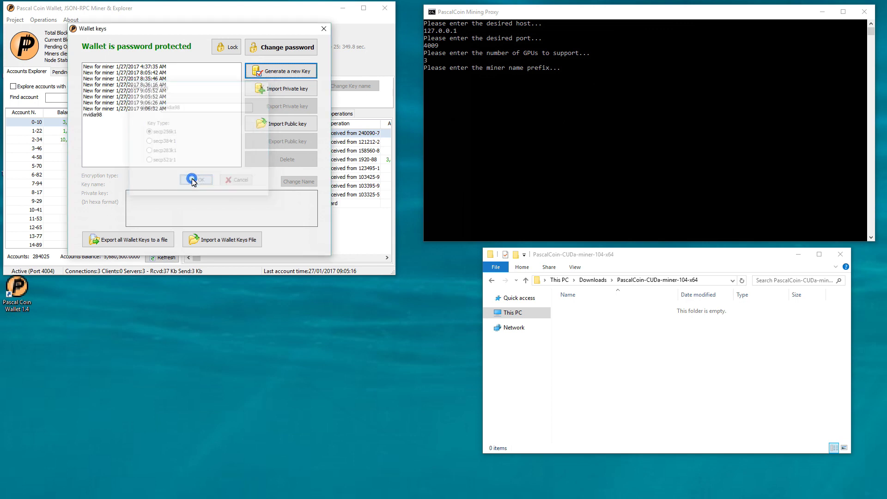
{"action": "left_click", "coordinate": [123, 121]}
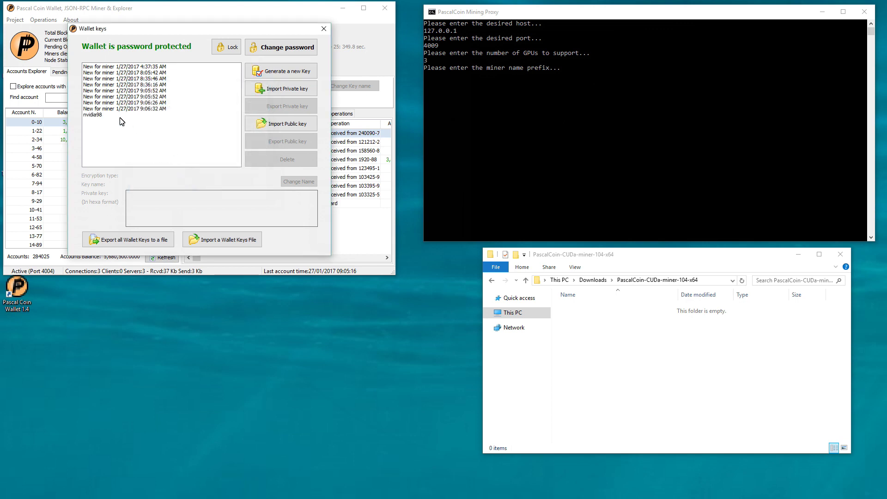
{"action": "left_click", "coordinate": [324, 29]}
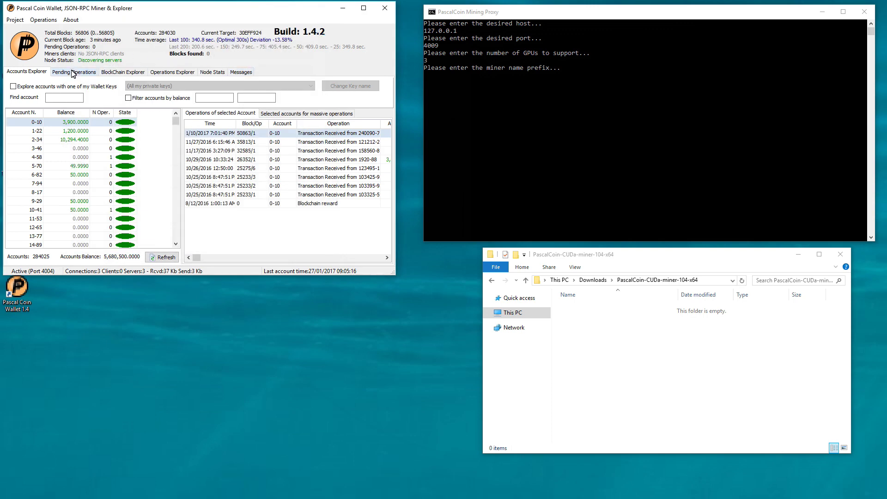
Always mine with the nvidia98 key and enable Save log file, Save debug logs and Show logs
{"action": "left_click", "coordinate": [15, 20]}
{"action": "left_click", "coordinate": [19, 38]}
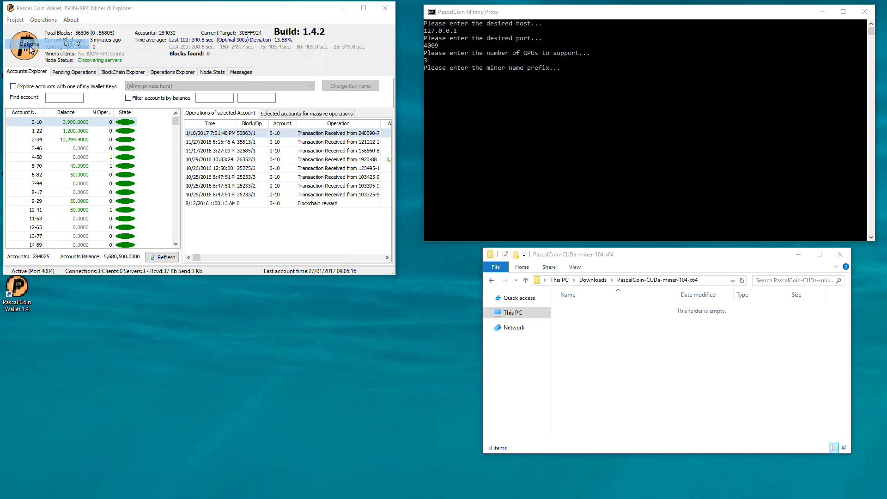
{"action": "left_click", "coordinate": [141, 159]}
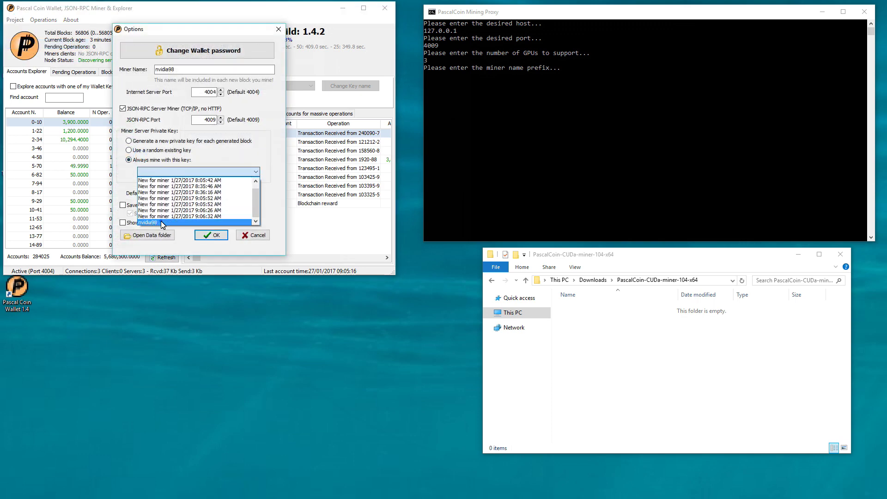
{"action": "left_click", "coordinate": [162, 222]}
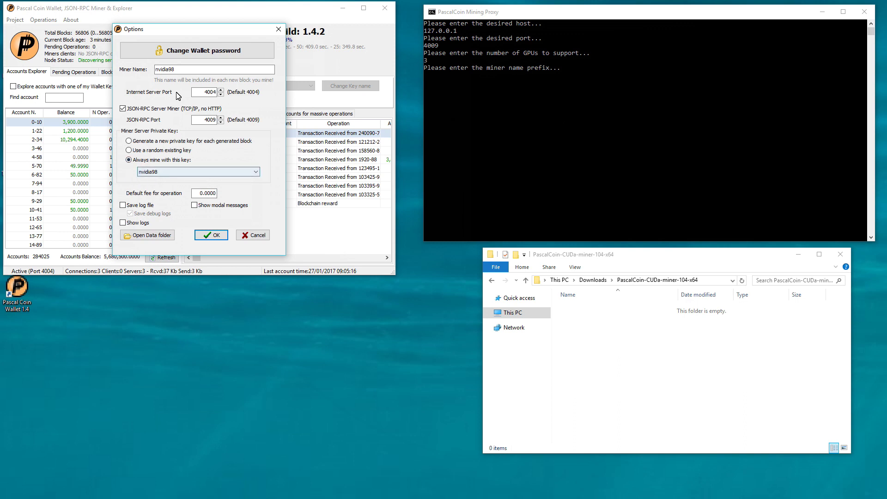
{"action": "left_click", "coordinate": [131, 206]}
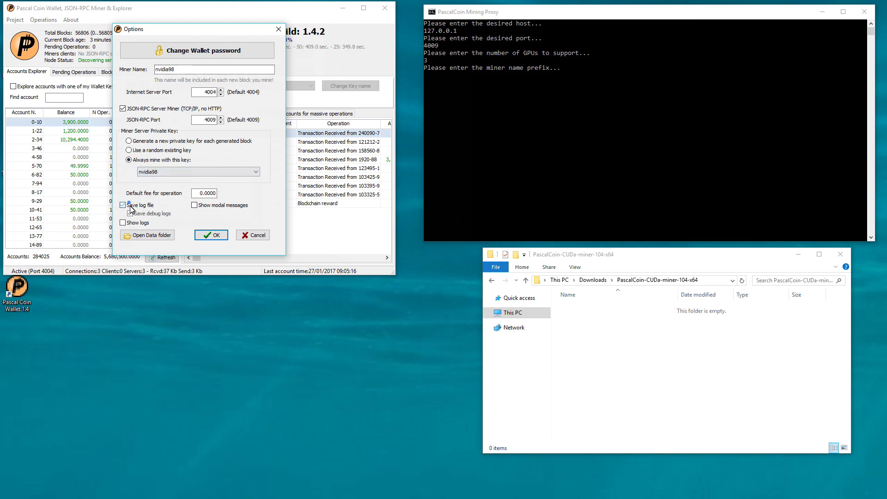
{"action": "left_click", "coordinate": [123, 222]}
{"action": "left_click", "coordinate": [130, 214]}
{"action": "left_click", "coordinate": [212, 235]}
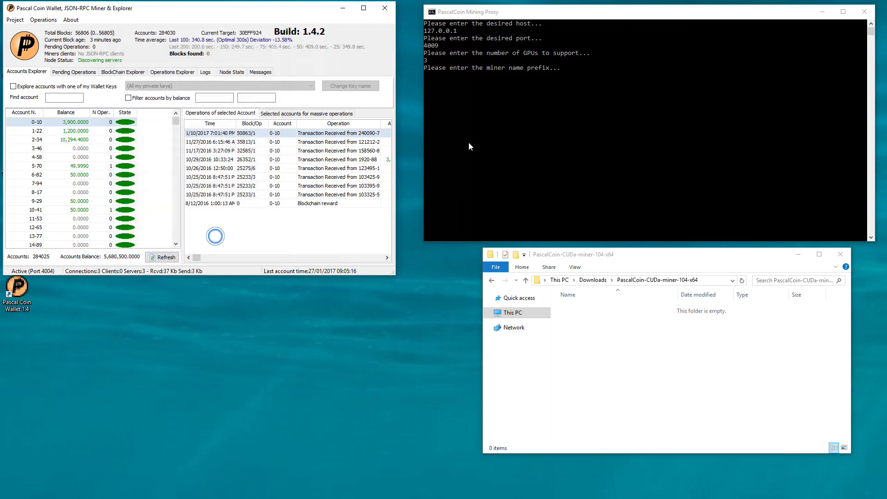
{"action": "left_click", "coordinate": [469, 143]}
Enter nvidia98 as the proxy's miner name prefix and move the console to the lower left
{"action": "type", "text": "nvidi"}
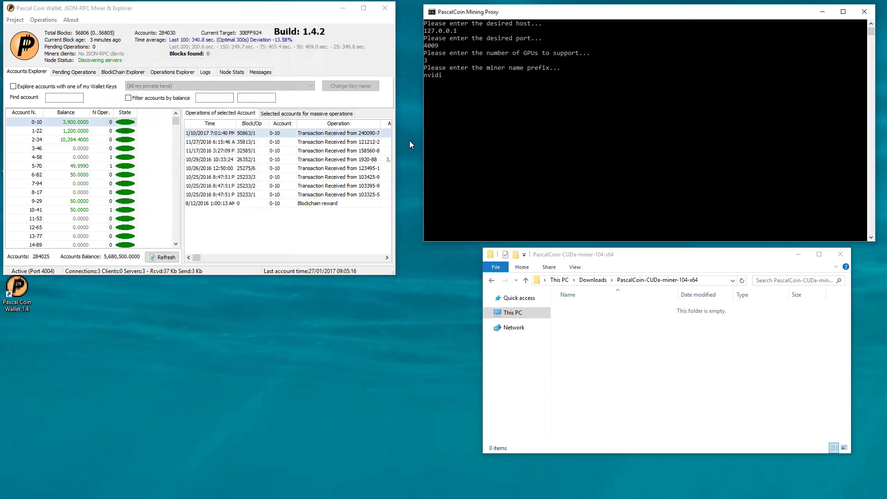
{"action": "type", "text": "a98"}
{"action": "key", "text": "Return"}
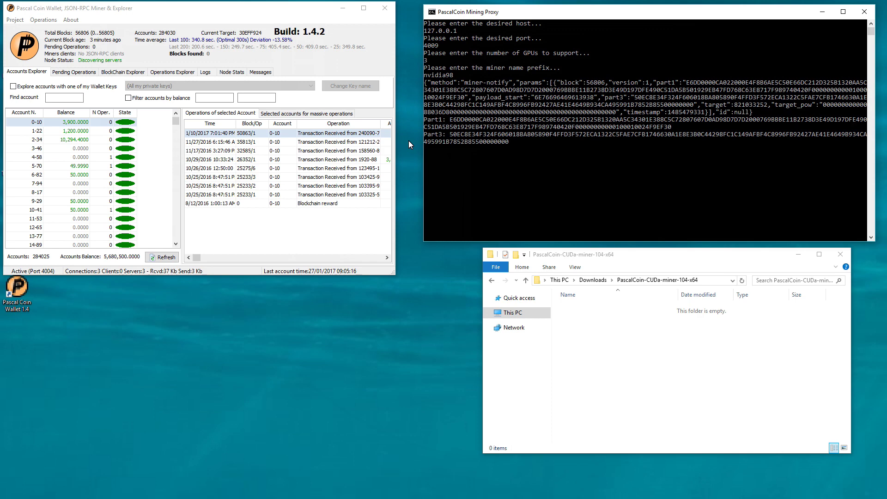
{"action": "left_click_drag", "start_coordinate": [544, 15], "coordinate": [127, 273]}
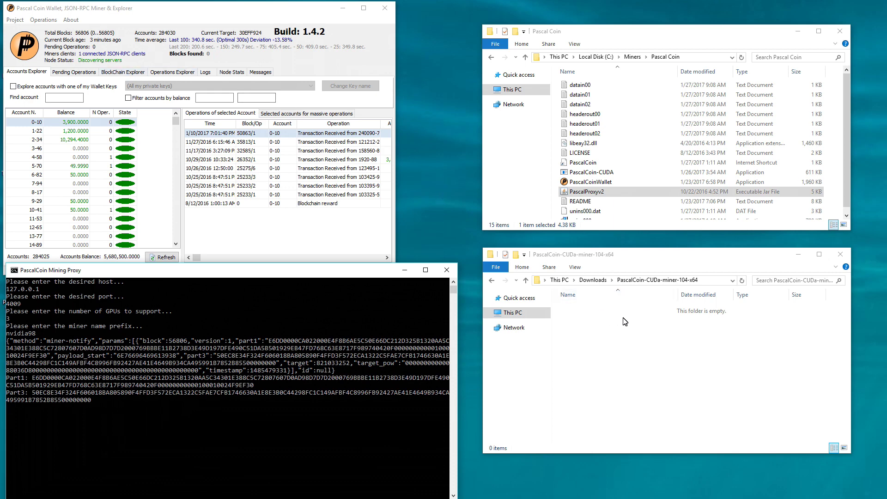
{"action": "left_click", "coordinate": [840, 258]}
Create a new text document named startminer1 in the Pascal Coin folder and open it in Notepad
{"action": "left_click_drag", "start_coordinate": [741, 231], "coordinate": [739, 400]}
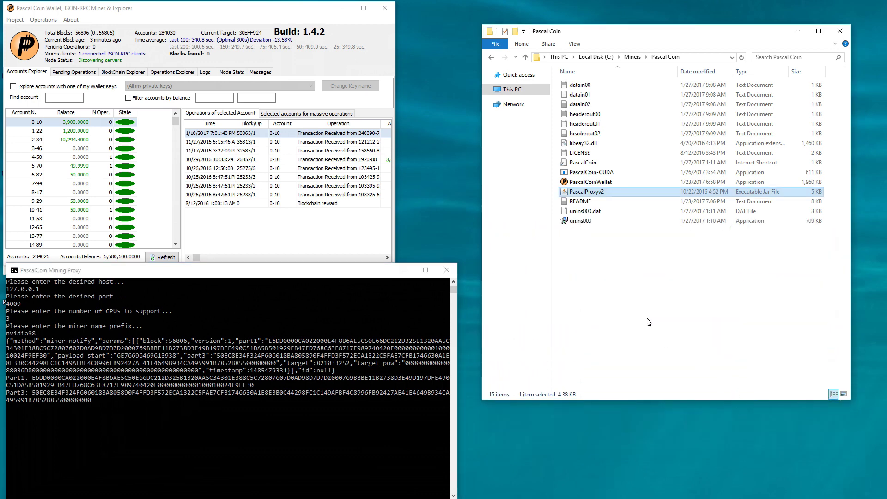
{"action": "left_click", "coordinate": [592, 173]}
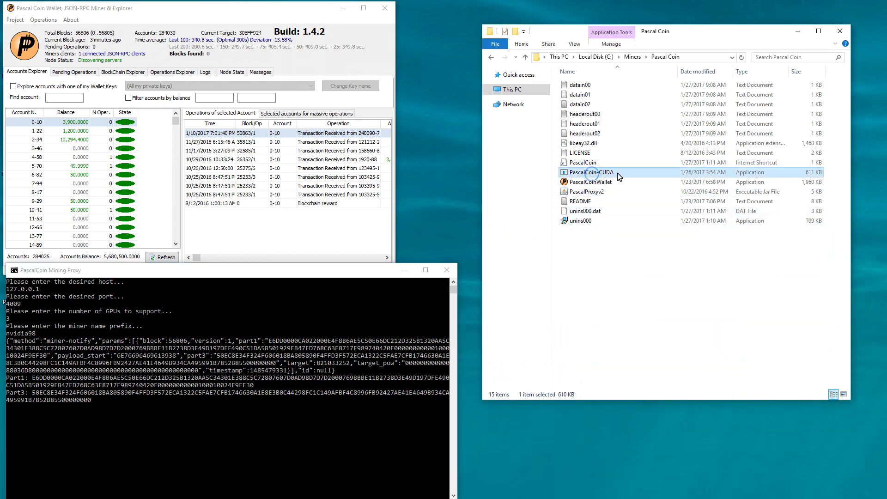
{"action": "right_click", "coordinate": [597, 241]}
{"action": "left_click", "coordinate": [619, 351]}
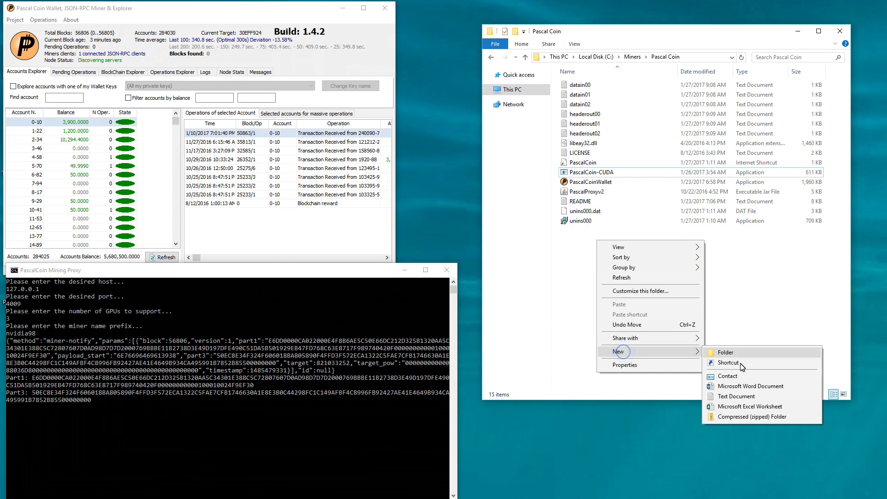
{"action": "left_click", "coordinate": [737, 396]}
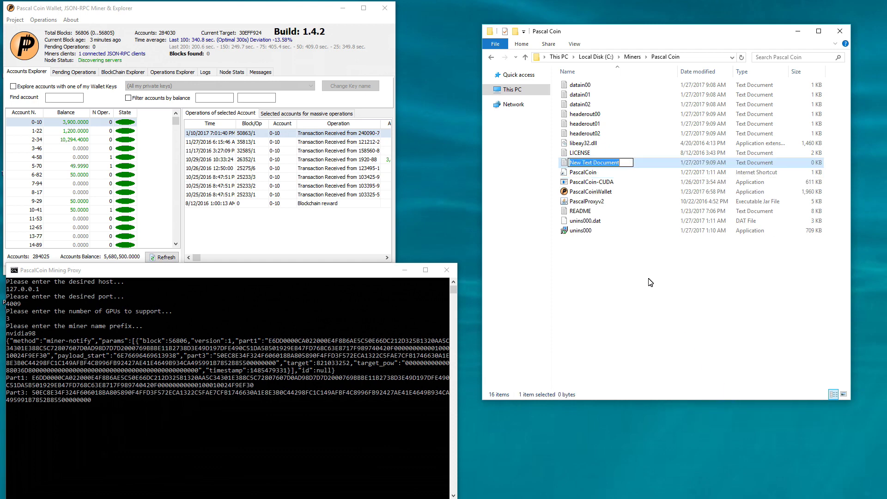
{"action": "type", "text": "startminer1"}
{"action": "key", "text": "Return"}
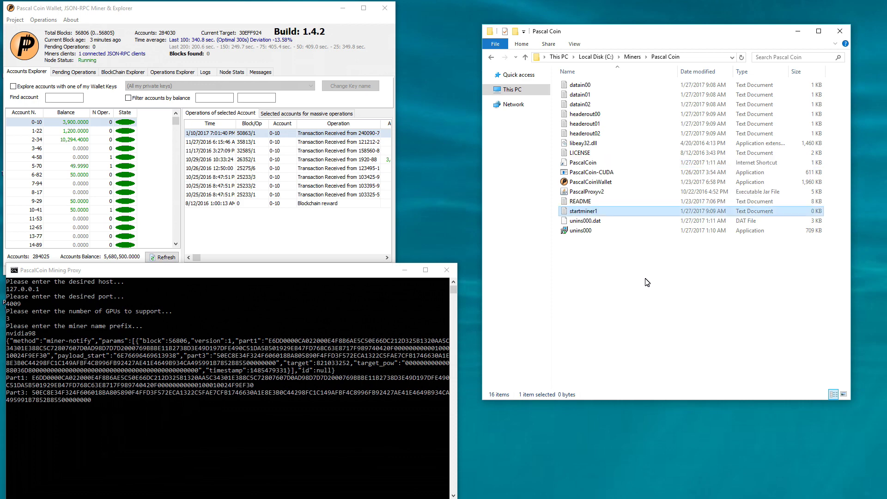
{"action": "key", "text": "Return"}
{"action": "left_click_drag", "start_coordinate": [380, 30], "coordinate": [735, 314]}
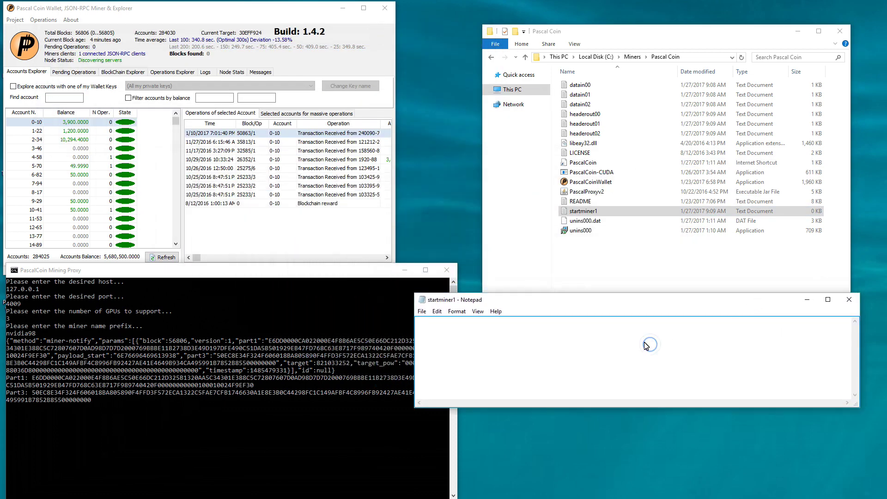
Write the line PascalCoin-CUDA.exe p0 d0 123 c50 and bring up Save As
{"action": "type", "text": "P"}
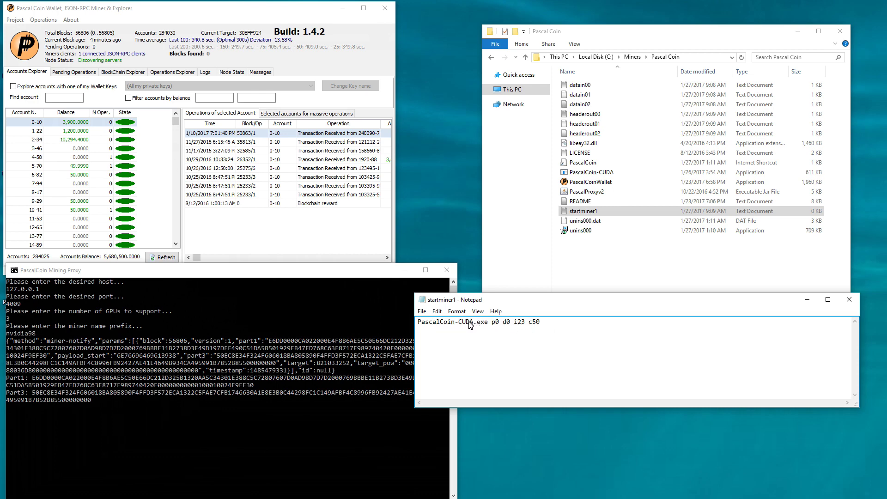
{"action": "left_click", "coordinate": [422, 311]}
{"action": "left_click", "coordinate": [438, 354]}
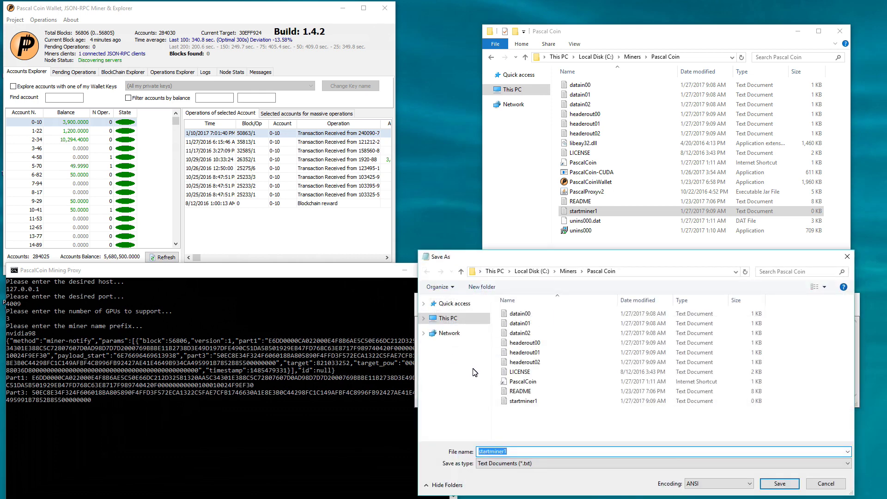
Save the file as startminer1.bat with the All Files type
{"action": "left_click", "coordinate": [520, 451]}
{"action": "type", "text": ".bat"}
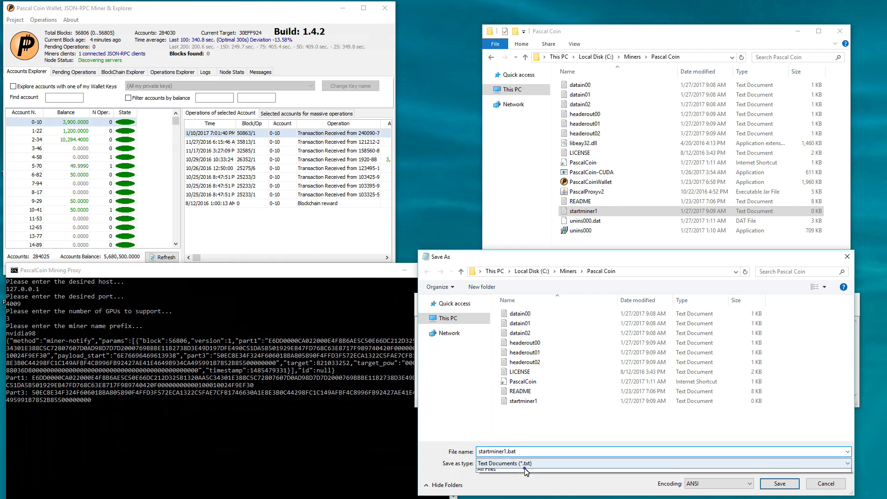
{"action": "left_click", "coordinate": [517, 463]}
{"action": "left_click", "coordinate": [518, 476]}
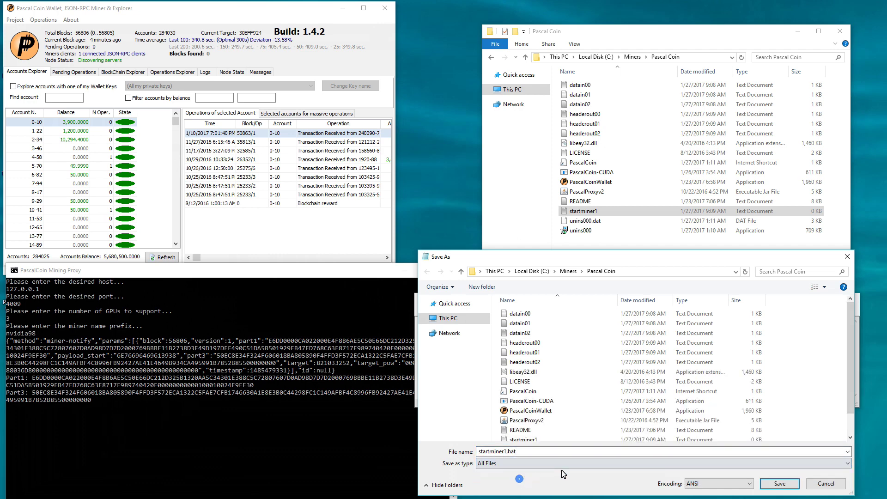
{"action": "left_click", "coordinate": [770, 480]}
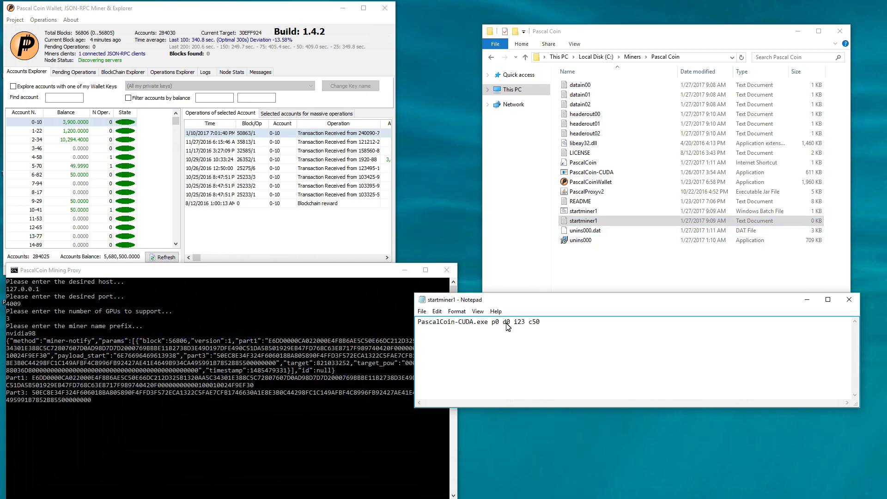
Change the device to d1 and save a copy as startminer2.bat
{"action": "double_click", "coordinate": [507, 323]}
{"action": "left_click", "coordinate": [512, 336]}
{"action": "left_click", "coordinate": [422, 311]}
{"action": "left_click", "coordinate": [438, 353]}
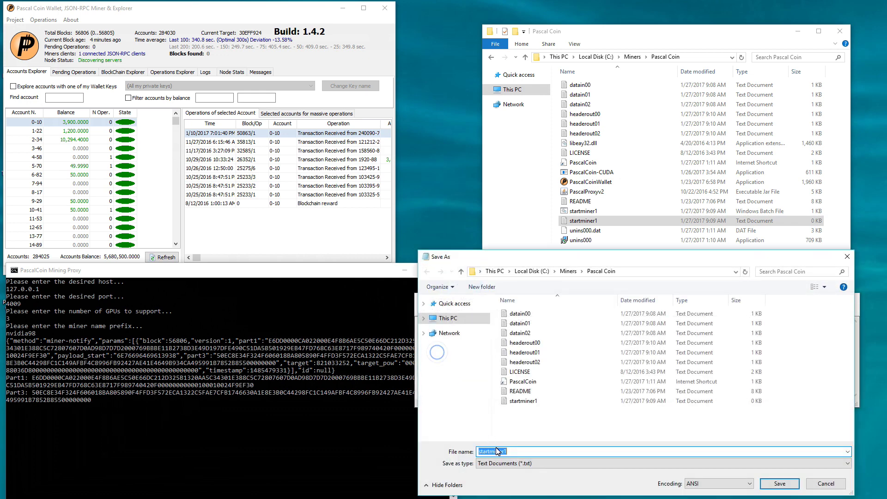
{"action": "left_click", "coordinate": [511, 453]}
{"action": "key", "text": "BackSpace"}
{"action": "type", "text": "2.bat"}
{"action": "left_click", "coordinate": [601, 463]}
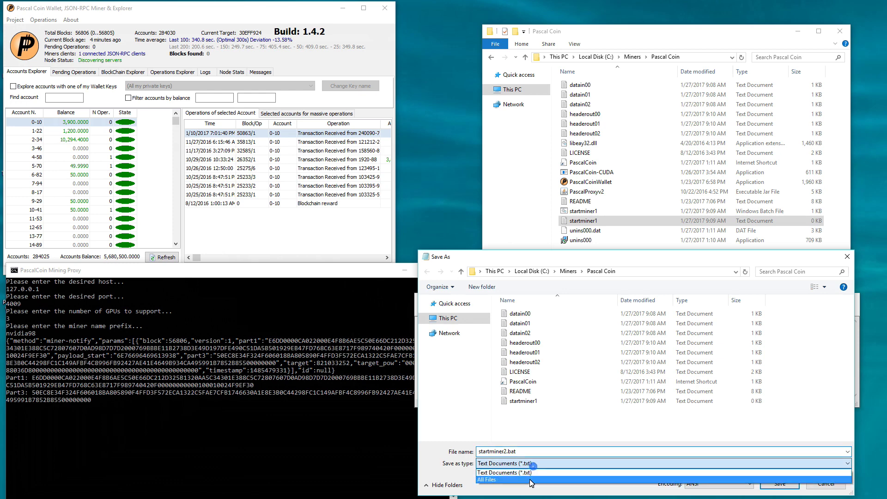
{"action": "left_click", "coordinate": [622, 481]}
{"action": "left_click", "coordinate": [770, 485]}
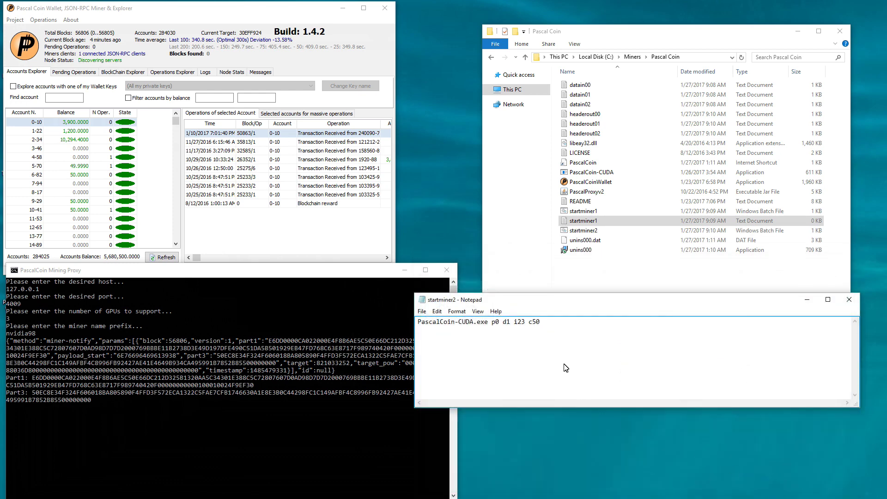
Change the device to d2, save a copy as startminer3.bat, and close Notepad
{"action": "left_click", "coordinate": [510, 327]}
{"action": "key", "text": "BackSpace"}
{"action": "type", "text": "2"}
{"action": "left_click", "coordinate": [422, 311]}
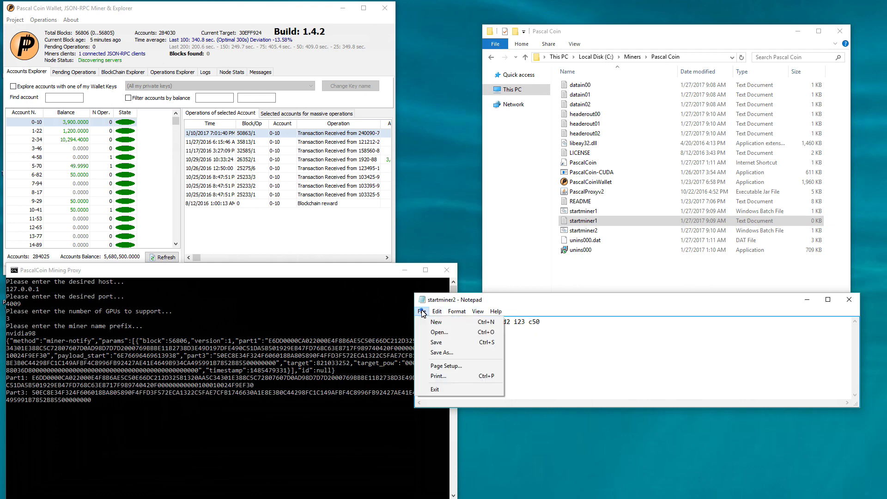
{"action": "left_click", "coordinate": [435, 352]}
{"action": "left_click", "coordinate": [511, 452]}
{"action": "key", "text": "BackSpace"}
{"action": "type", "text": "3.bat"}
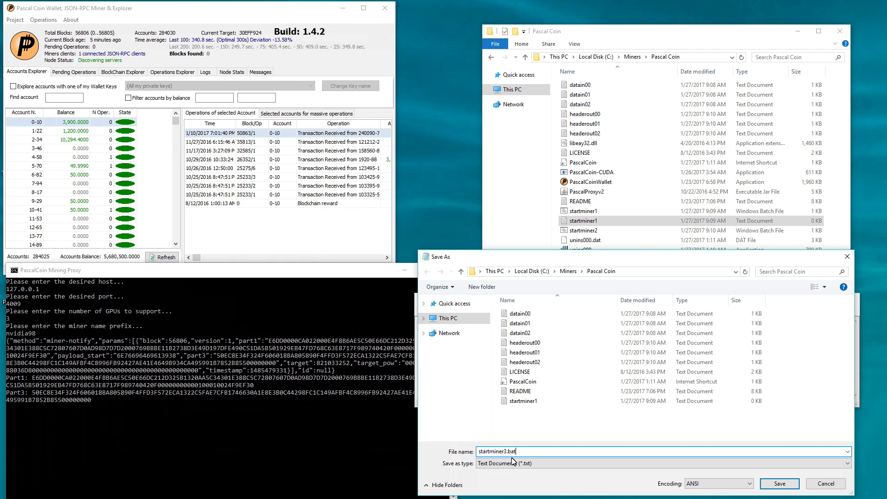
{"action": "left_click", "coordinate": [508, 463]}
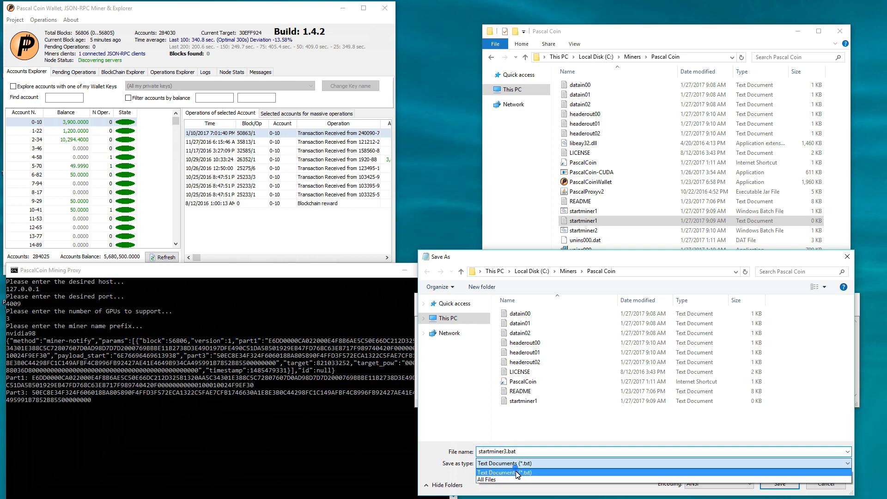
{"action": "left_click", "coordinate": [513, 480]}
{"action": "left_click", "coordinate": [772, 483]}
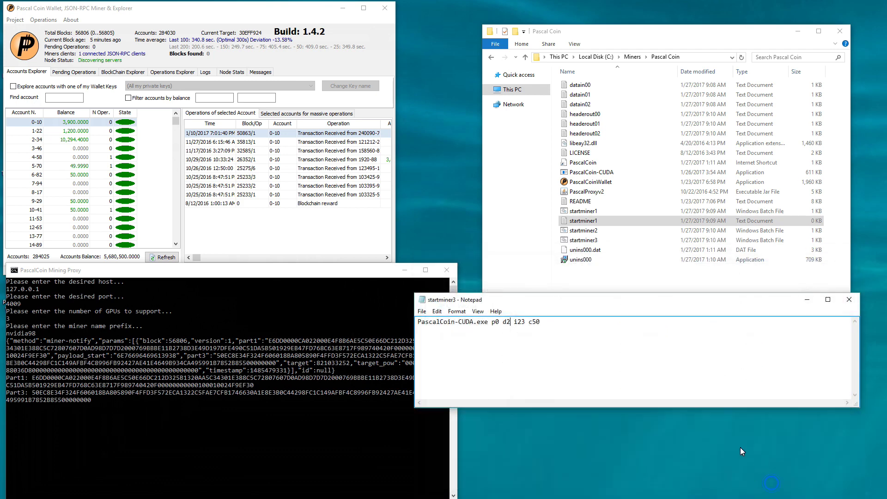
{"action": "left_click", "coordinate": [849, 299]}
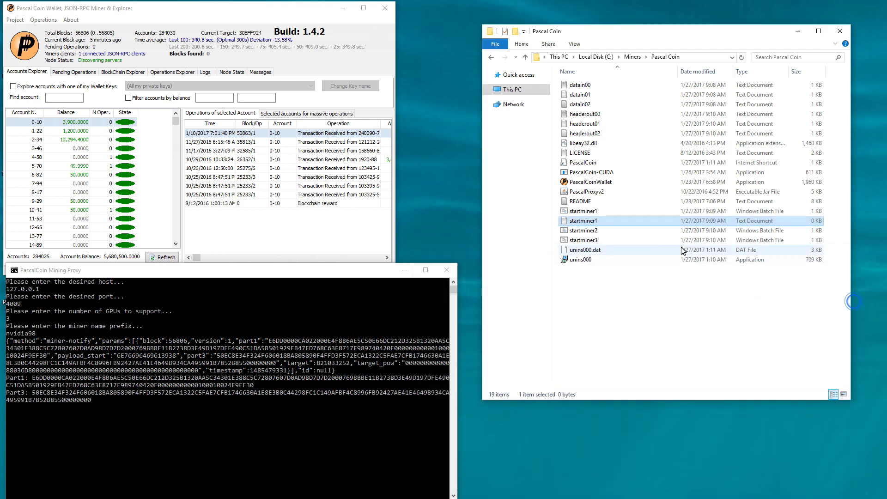
Delete the leftover empty startminer1 text file, then run startminer1 with its console shortened at upper right
{"action": "right_click", "coordinate": [593, 220]}
{"action": "left_click", "coordinate": [627, 384]}
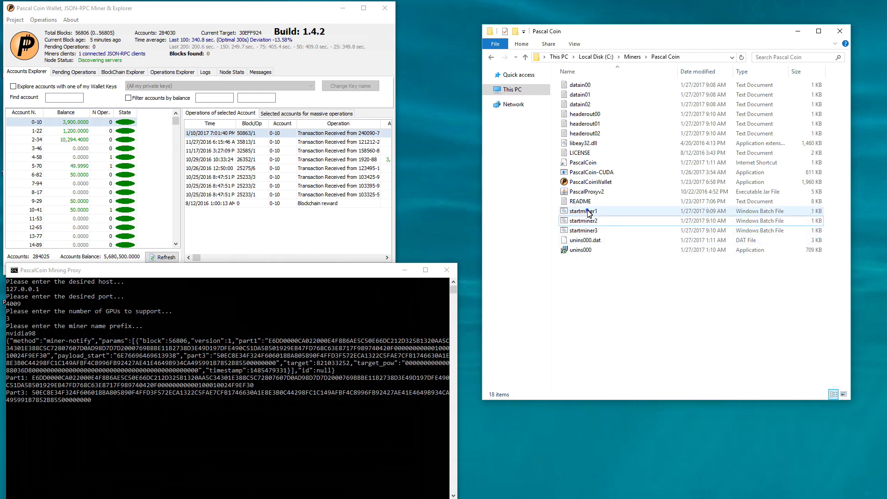
{"action": "double_click", "coordinate": [588, 211]}
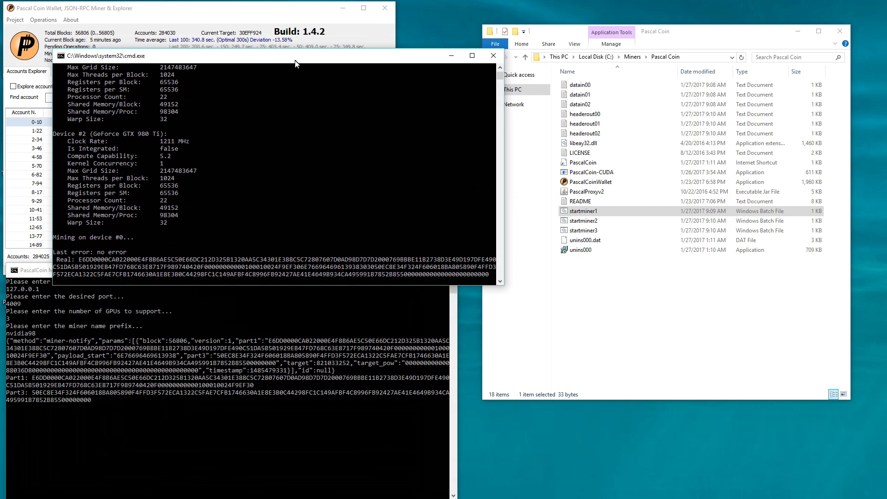
{"action": "left_click_drag", "start_coordinate": [296, 64], "coordinate": [662, 21]}
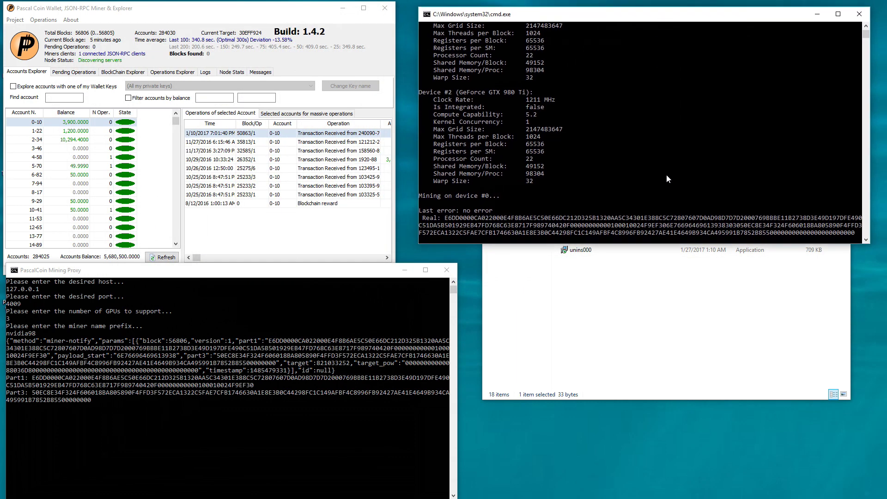
{"action": "left_click_drag", "start_coordinate": [659, 248], "coordinate": [650, 173]}
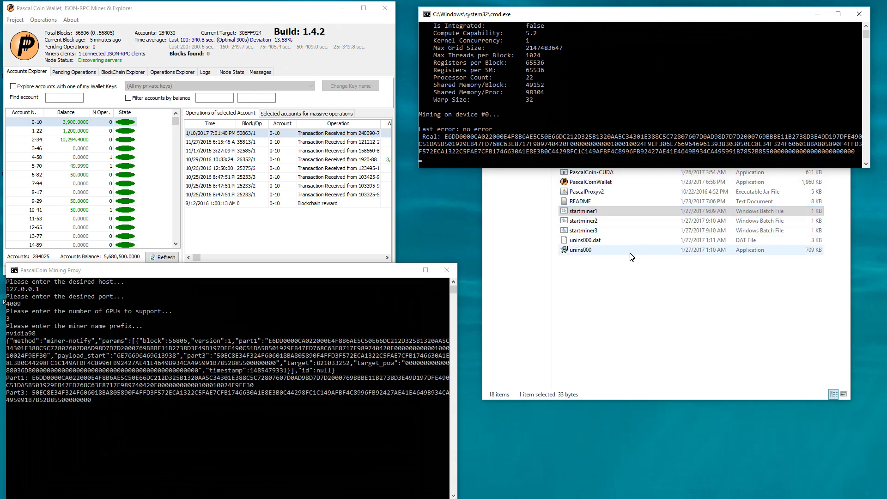
Launch startminer2 and place the shortened device #1 console at the lower right
{"action": "double_click", "coordinate": [596, 223]}
{"action": "left_click_drag", "start_coordinate": [387, 65], "coordinate": [747, 181]}
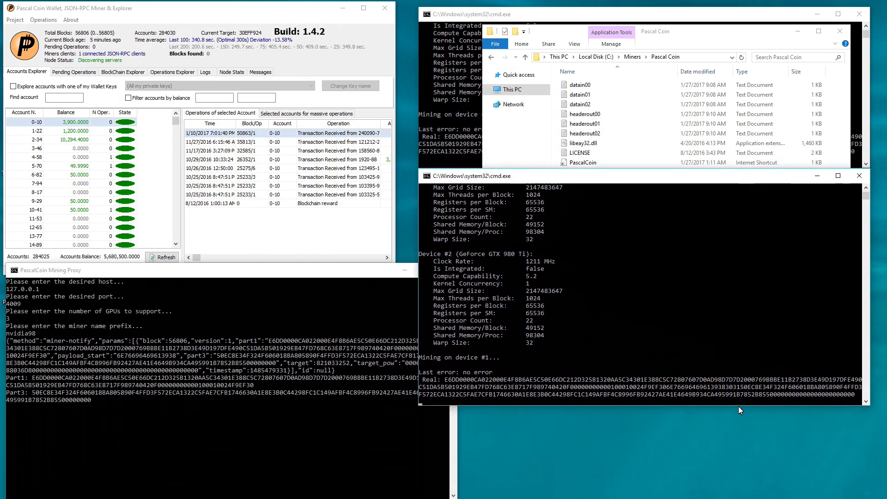
{"action": "left_click_drag", "start_coordinate": [738, 406], "coordinate": [745, 358]}
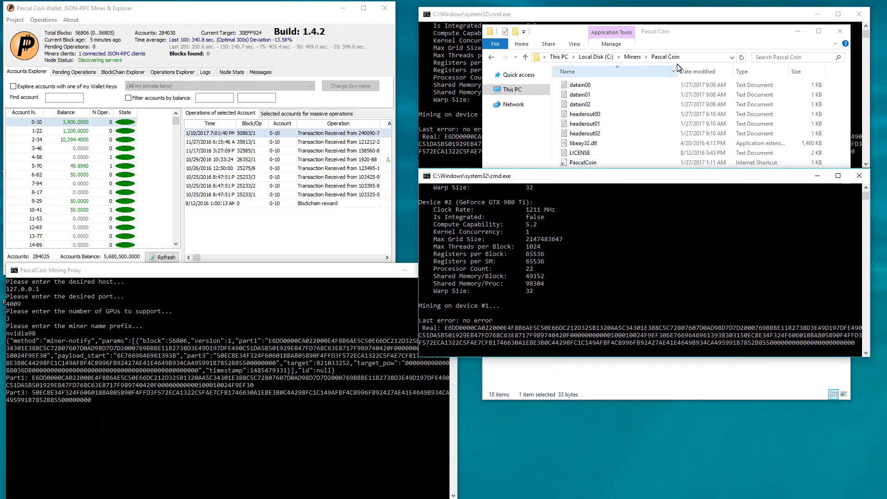
{"action": "left_click", "coordinate": [733, 33]}
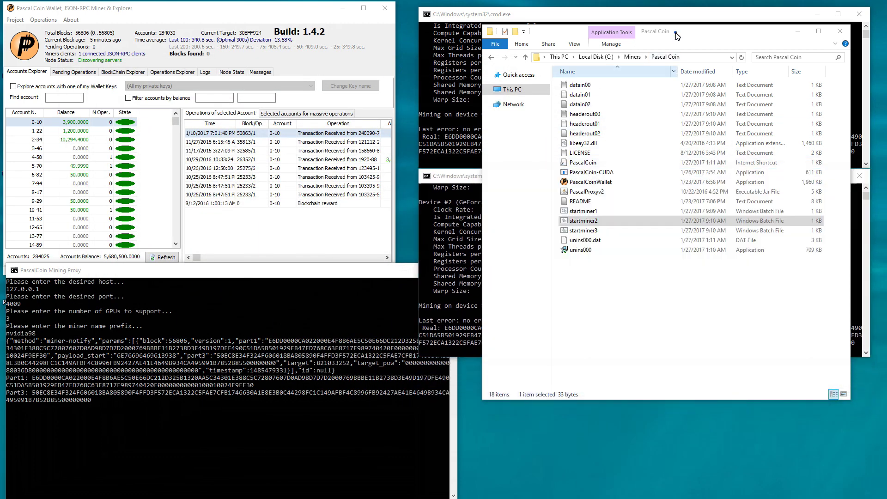
Launch startminer3 and stack the device #0, #1 and #2 consoles on the right
{"action": "double_click", "coordinate": [595, 236]}
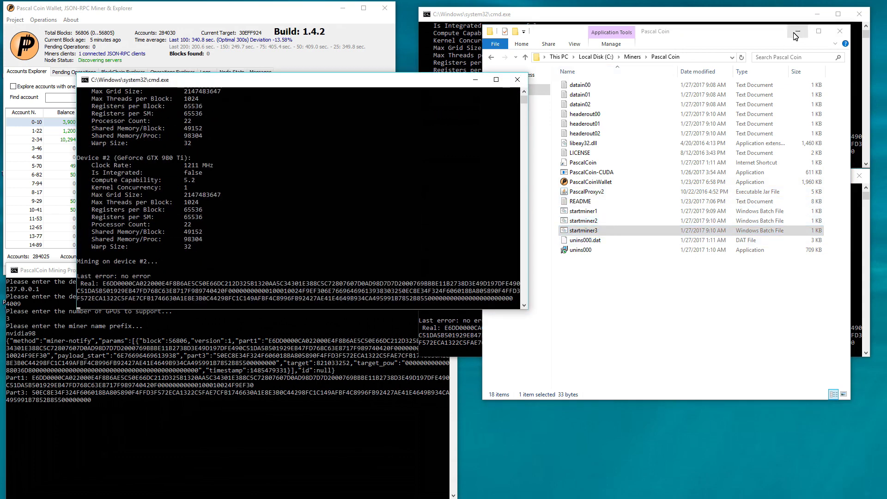
{"action": "left_click_drag", "start_coordinate": [433, 82], "coordinate": [751, 343]}
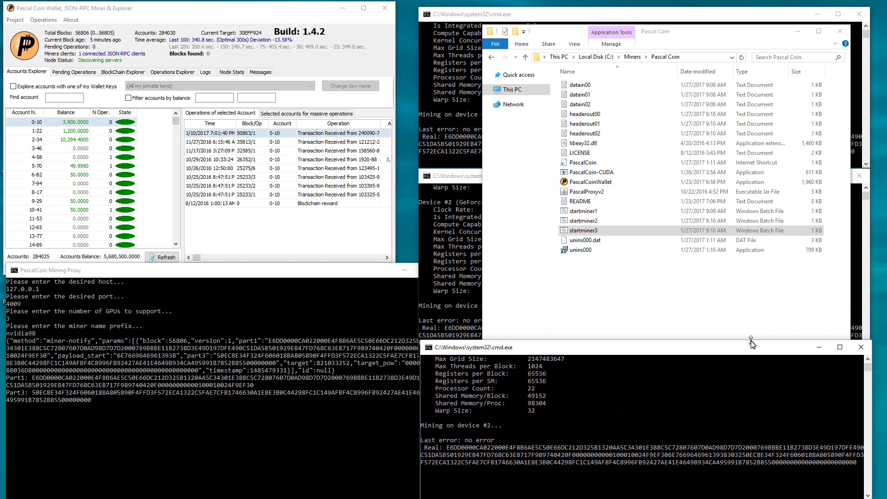
{"action": "left_click", "coordinate": [548, 225]}
{"action": "left_click", "coordinate": [455, 181]}
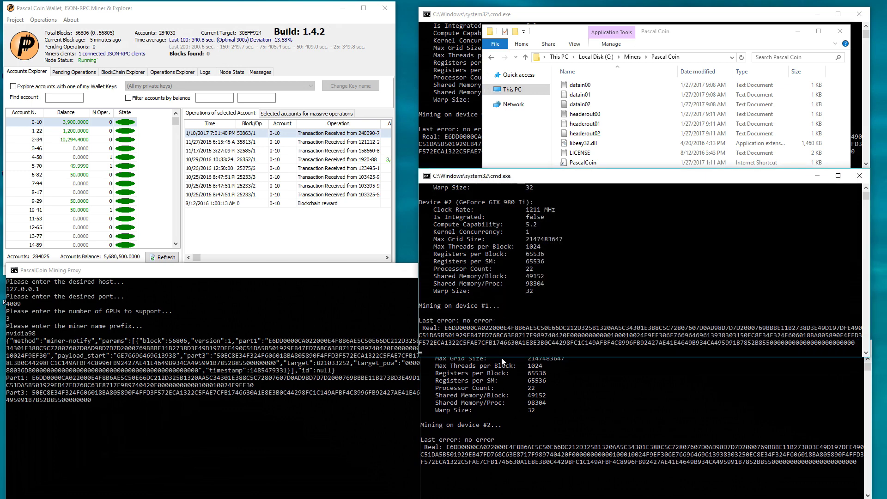
{"action": "left_click_drag", "start_coordinate": [502, 359], "coordinate": [506, 341]}
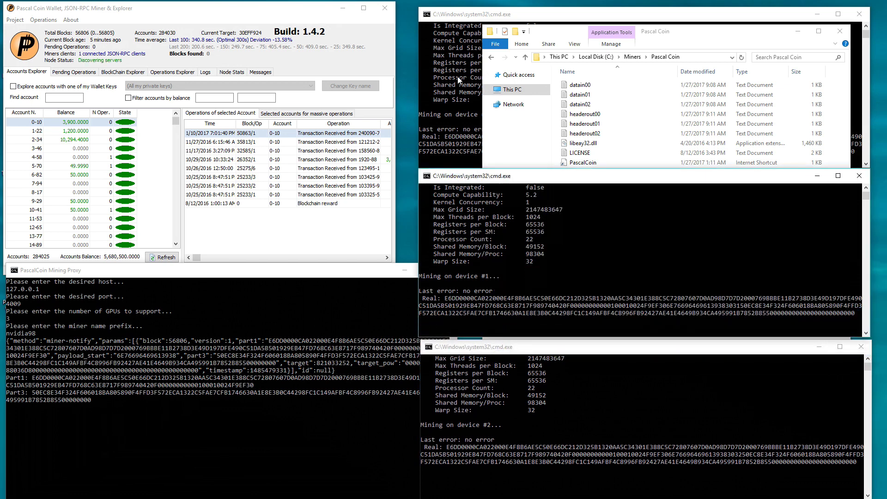
{"action": "left_click", "coordinate": [463, 18]}
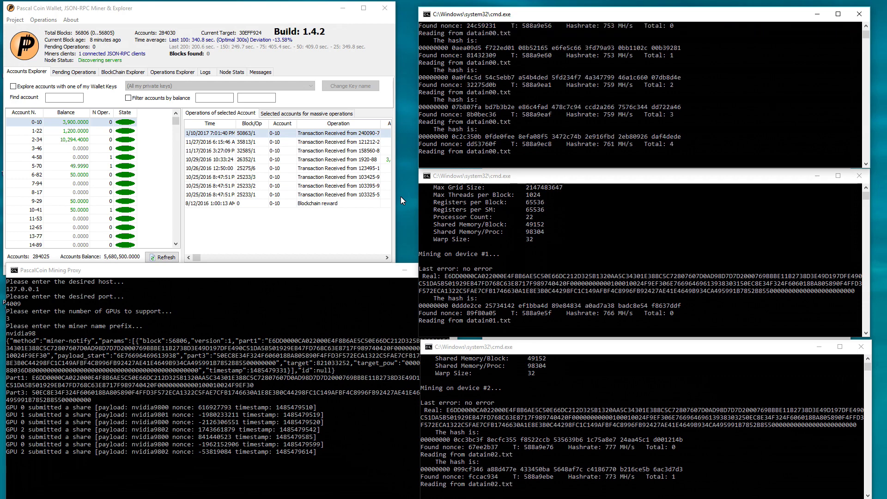
Open the wallet's Logs tab to review the miners' share submissions
{"action": "left_click", "coordinate": [205, 73]}
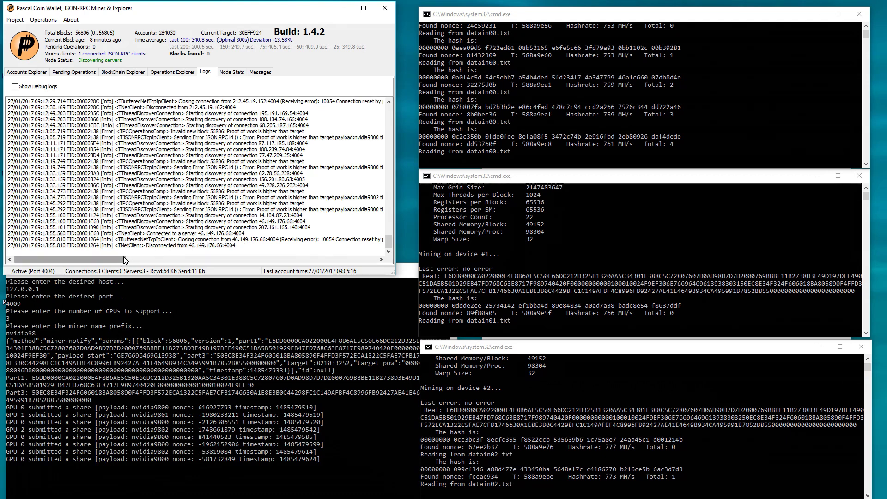
{"action": "left_click_drag", "start_coordinate": [126, 259], "coordinate": [181, 263]}
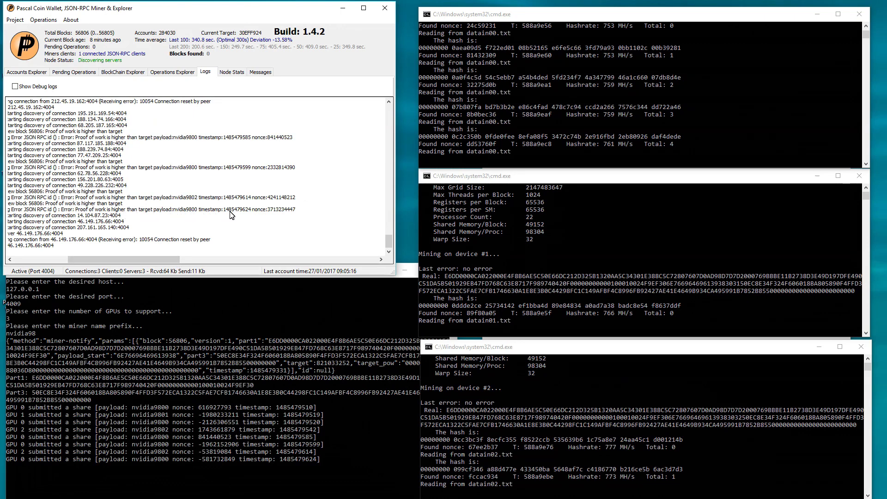
{"action": "left_click_drag", "start_coordinate": [294, 213], "coordinate": [60, 213]}
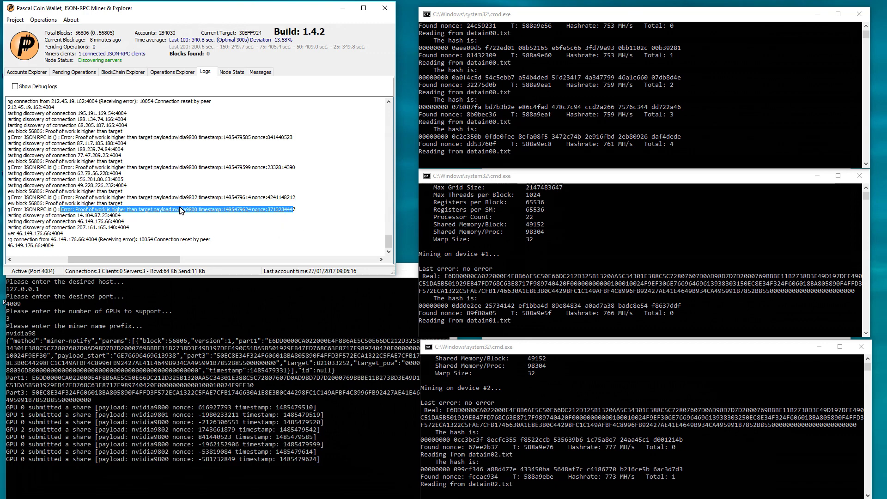
{"action": "left_click", "coordinate": [193, 232]}
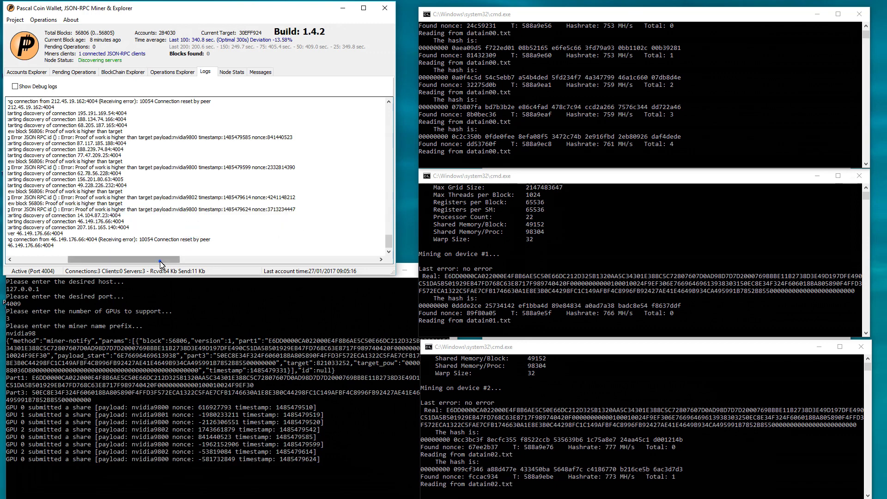
{"action": "left_click_drag", "start_coordinate": [160, 262], "coordinate": [106, 262]}
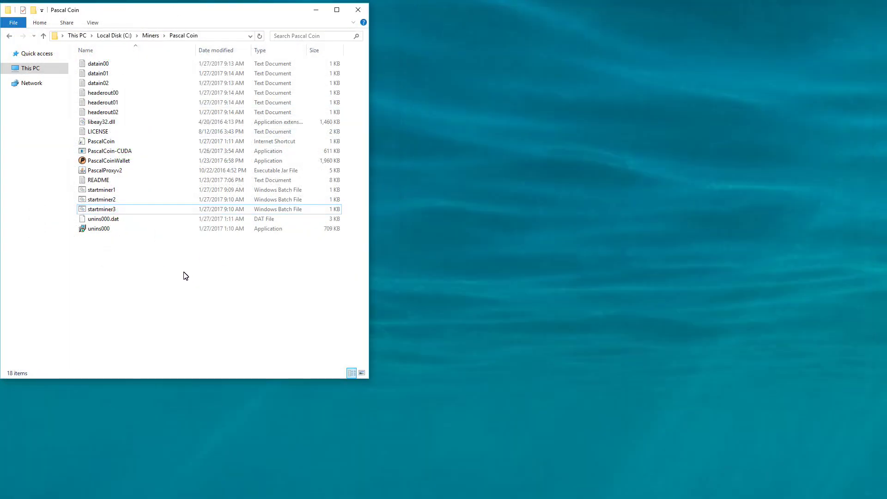
Start PascalProxyv2 and place its console beside the file list
{"action": "left_click", "coordinate": [104, 171]}
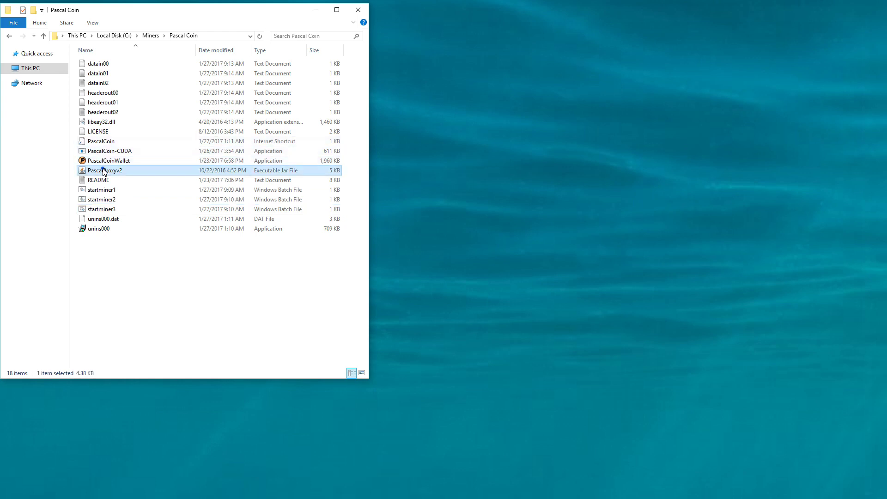
{"action": "double_click", "coordinate": [104, 171]}
{"action": "left_click_drag", "start_coordinate": [200, 105], "coordinate": [476, 18]}
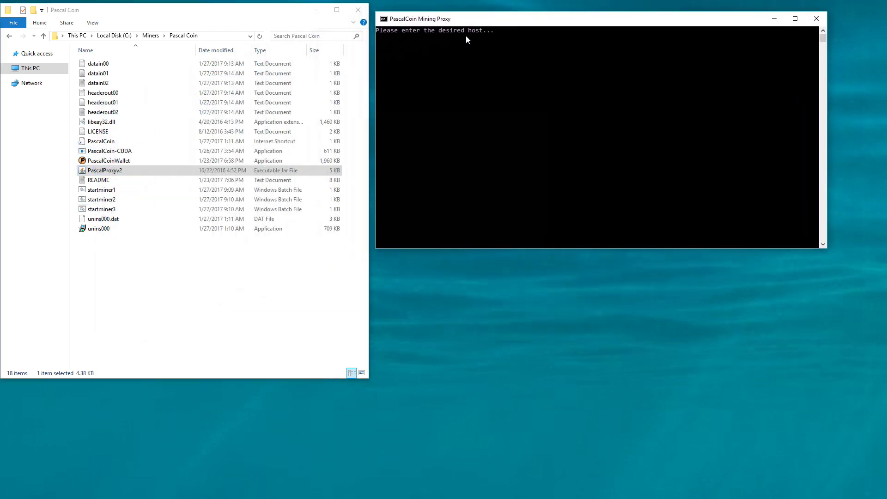
Enter host 192.168.8.11, port 4009, 3 GPUs and miner prefix cryptomi at the proxy prompts
{"action": "type", "text": "19"}
{"action": "type", "text": "2.168.8.11"}
{"action": "key", "text": "Return"}
{"action": "type", "text": "4009"}
{"action": "key", "text": "Return"}
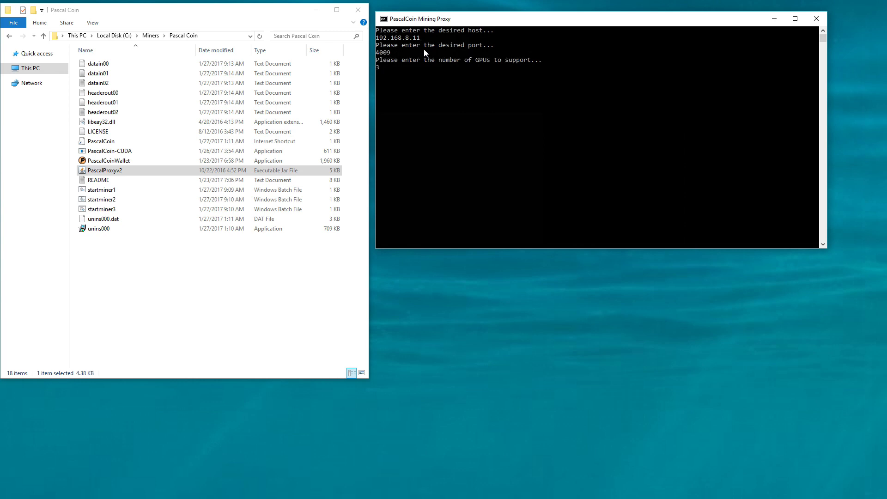
{"action": "key", "text": "Return"}
{"action": "type", "text": "cryptomi"}
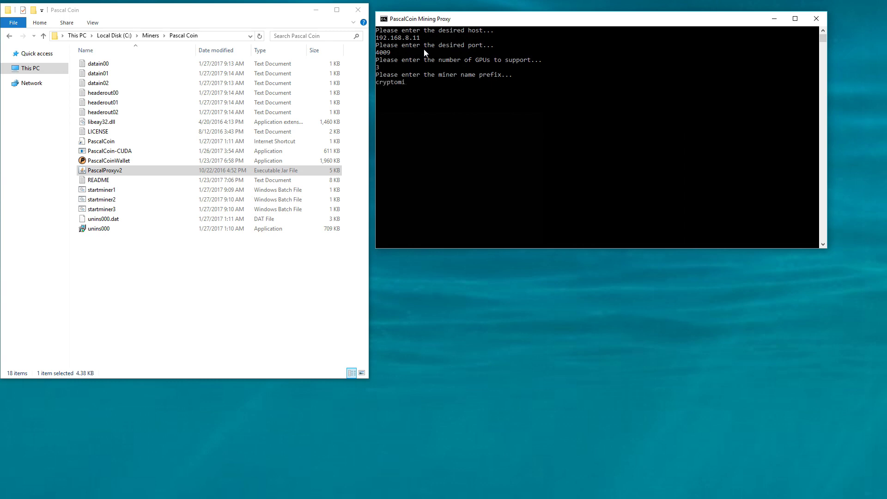
{"action": "key", "text": "Return"}
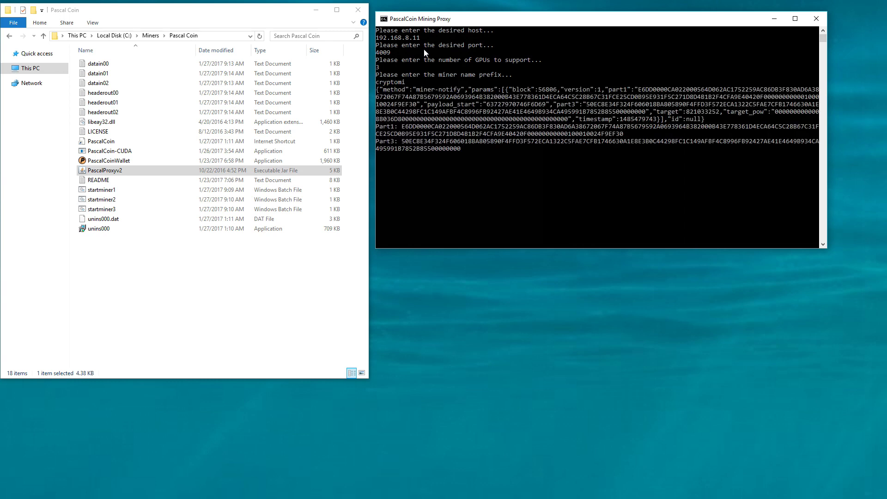
{"action": "left_click_drag", "start_coordinate": [441, 22], "coordinate": [488, 14]}
Launch startminer1 and startminer2, placing device #0 lower right and device #1 top left
{"action": "double_click", "coordinate": [142, 190]}
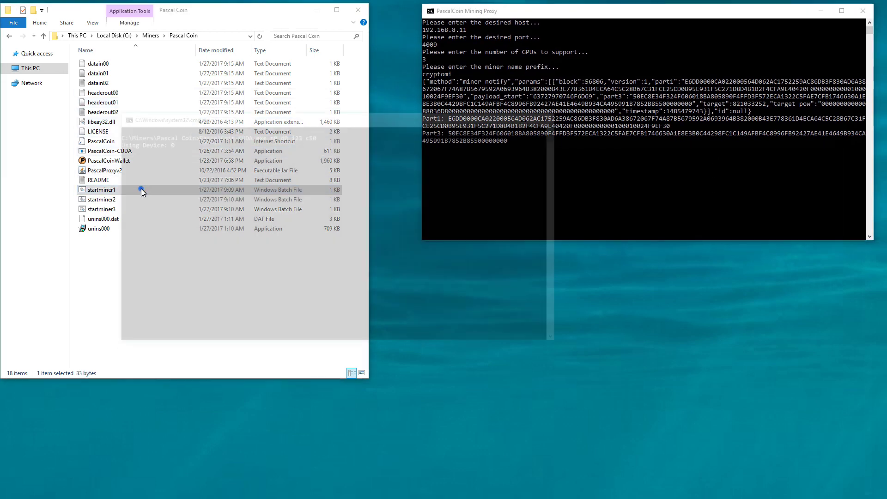
{"action": "left_click_drag", "start_coordinate": [169, 115], "coordinate": [461, 253]}
{"action": "double_click", "coordinate": [123, 199]}
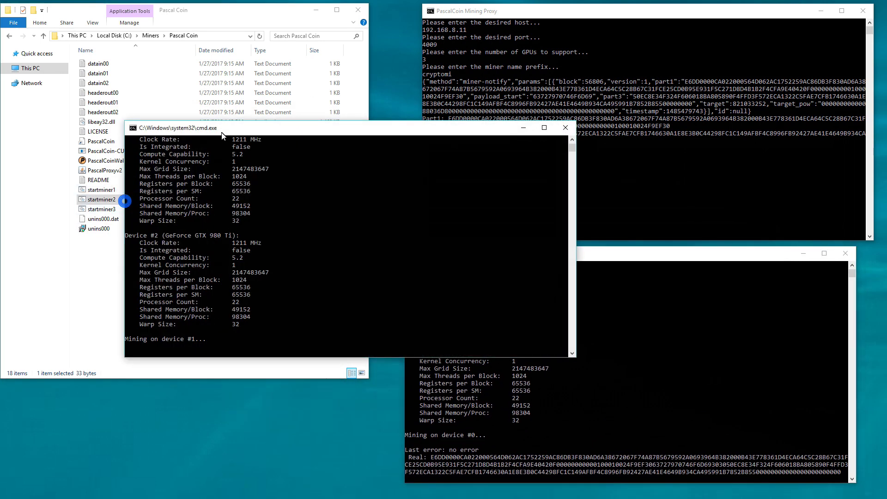
{"action": "left_click_drag", "start_coordinate": [194, 97], "coordinate": [130, 16]}
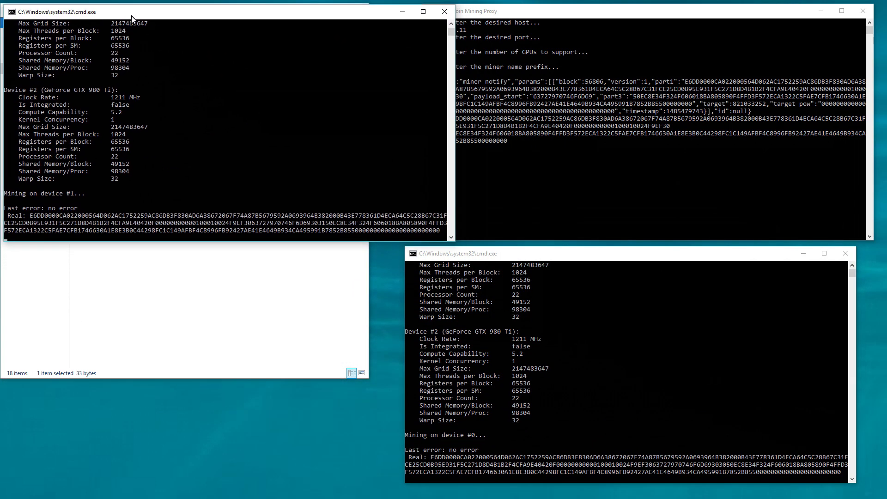
Narrow the proxy and device #1 consoles to sit side by side, nudging device #0 right
{"action": "left_click", "coordinate": [517, 16]}
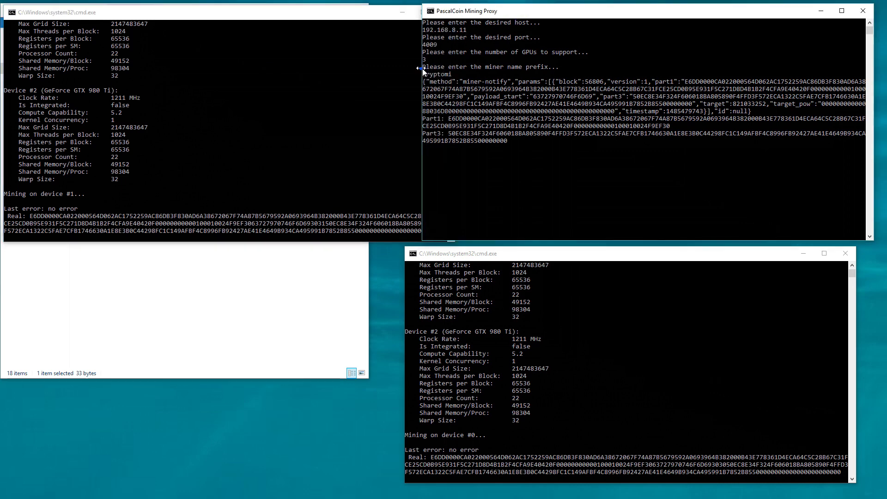
{"action": "left_click_drag", "start_coordinate": [422, 68], "coordinate": [443, 68]}
{"action": "left_click", "coordinate": [377, 15]}
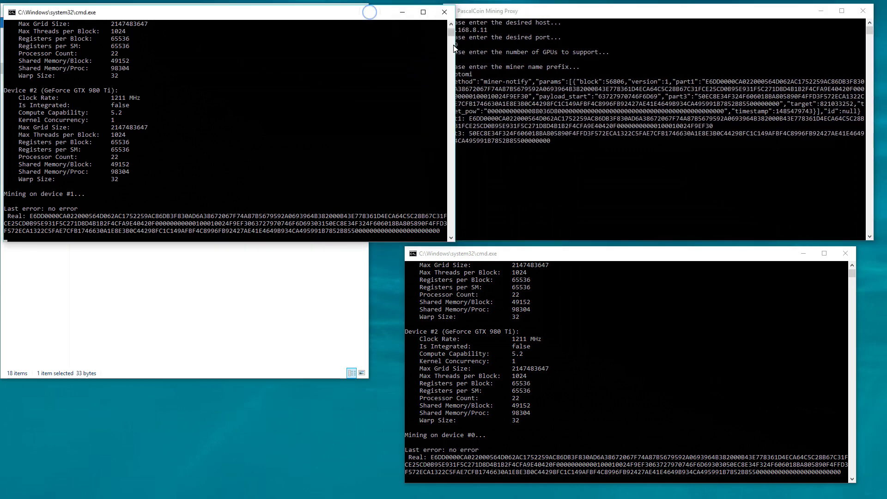
{"action": "left_click_drag", "start_coordinate": [444, 45], "coordinate": [438, 44]}
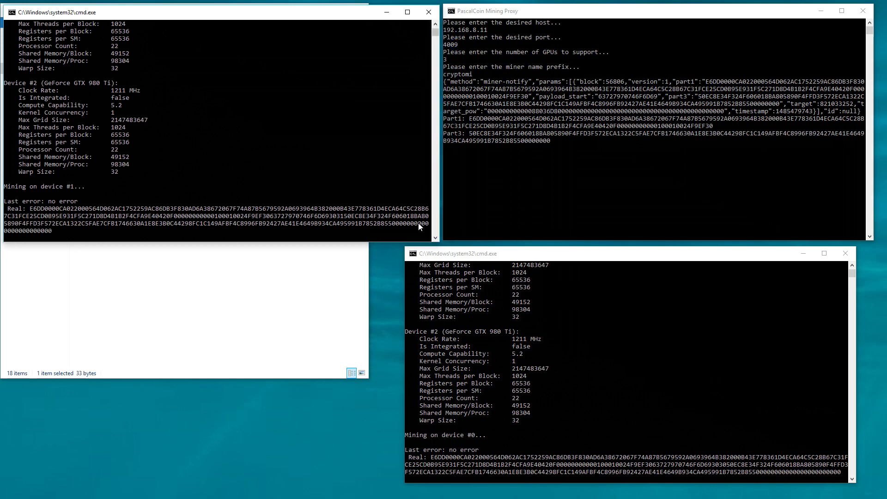
{"action": "left_click_drag", "start_coordinate": [442, 251], "coordinate": [455, 255]}
Launch startminer3, hide Explorer, and tile the four consoles into quarters
{"action": "left_click", "coordinate": [360, 275]}
{"action": "double_click", "coordinate": [153, 220]}
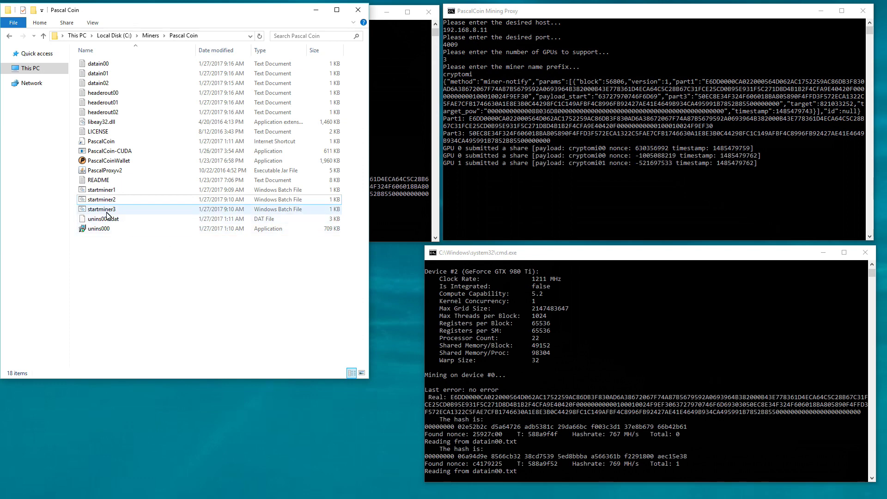
{"action": "left_click", "coordinate": [316, 10]}
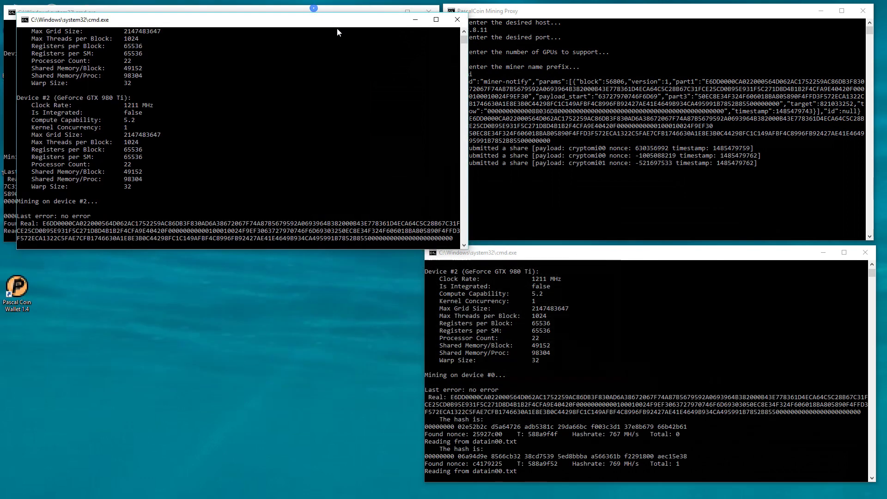
{"action": "left_click_drag", "start_coordinate": [334, 23], "coordinate": [322, 259]}
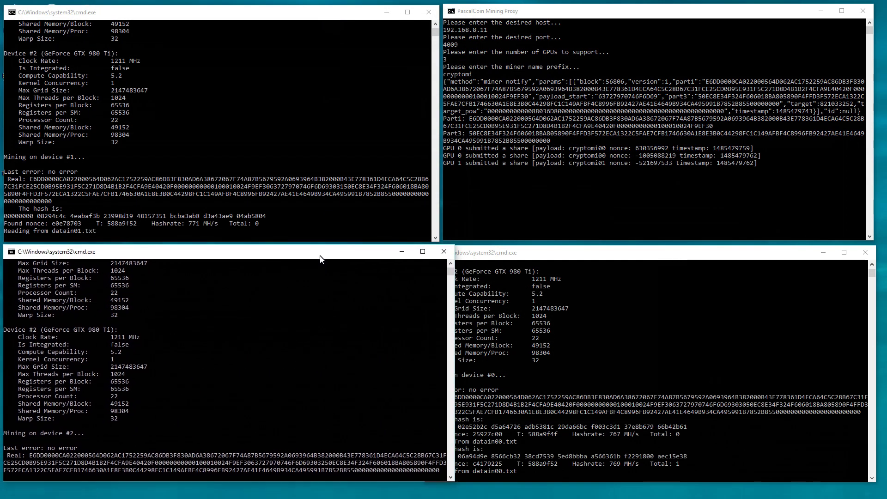
{"action": "mouse_move", "coordinate": [454, 309]}
{"action": "left_mouse_down"}
{"action": "mouse_move", "coordinate": [437, 310]}
{"action": "mouse_move", "coordinate": [447, 311]}
{"action": "left_mouse_up"}
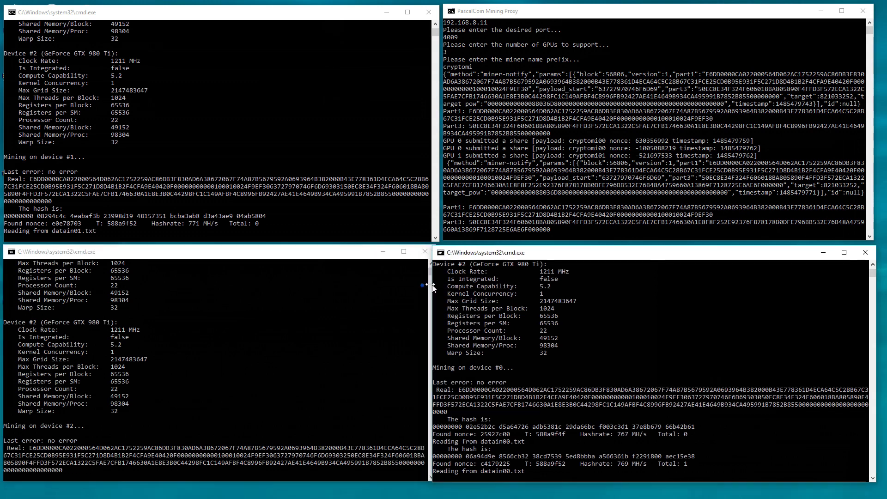
{"action": "left_click_drag", "start_coordinate": [440, 213], "coordinate": [438, 213]}
{"action": "left_click_drag", "start_coordinate": [443, 27], "coordinate": [432, 28]}
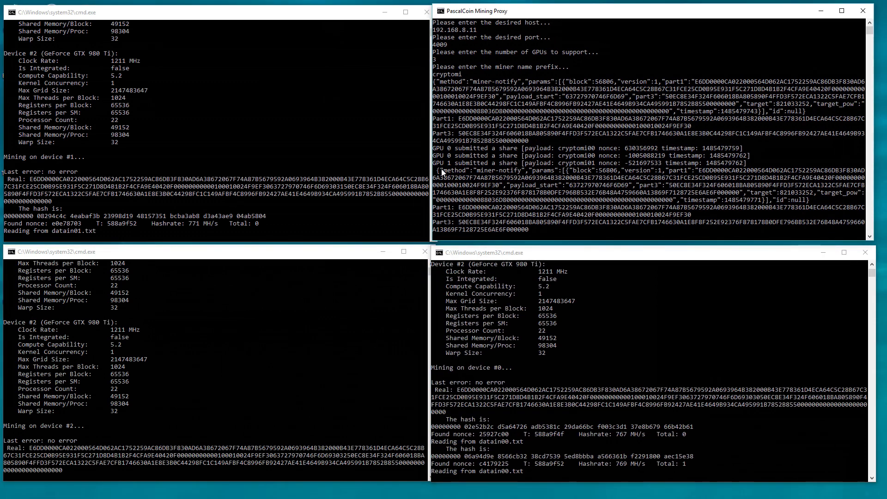